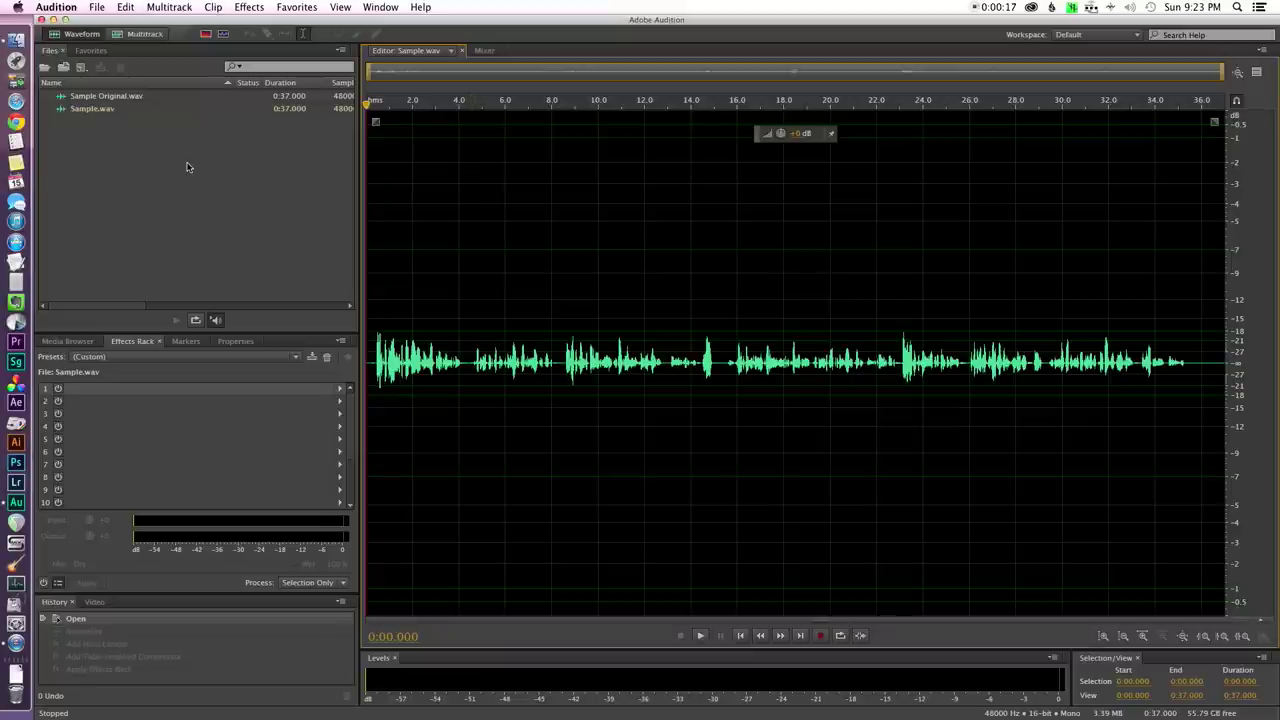
Play the dialogue clip to hear it, then return to its start.
key("space")
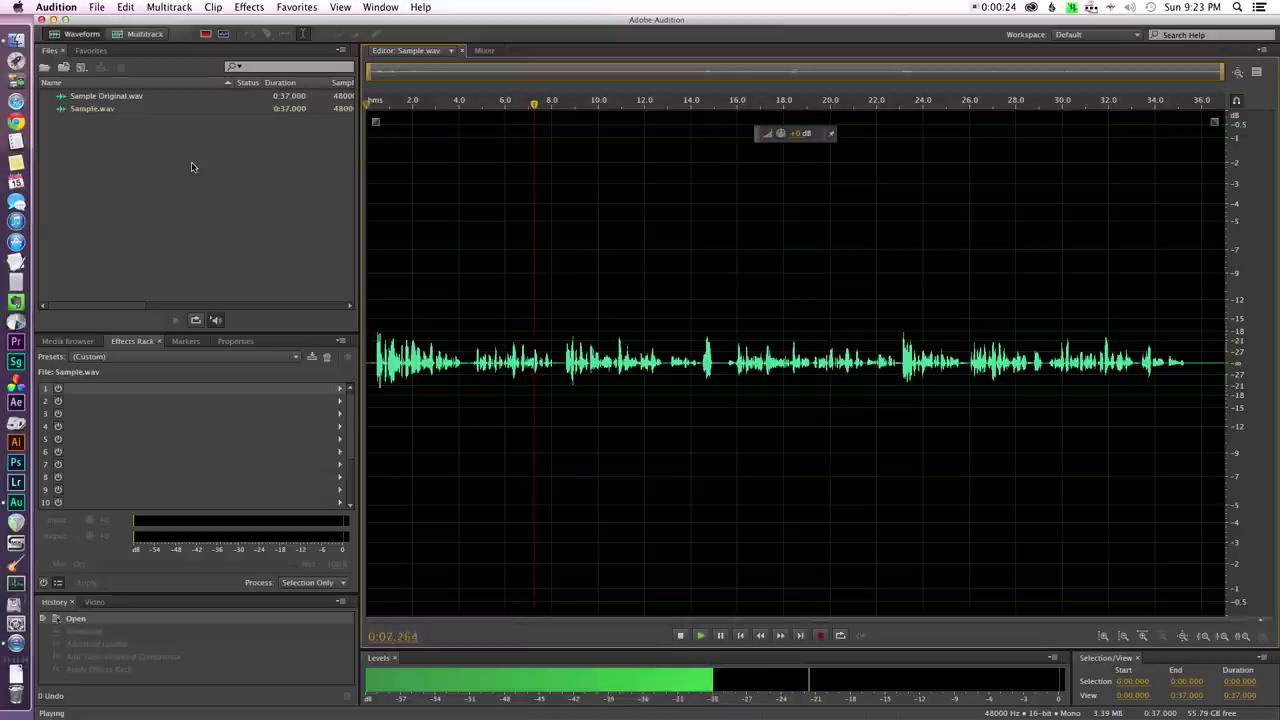
key("space")
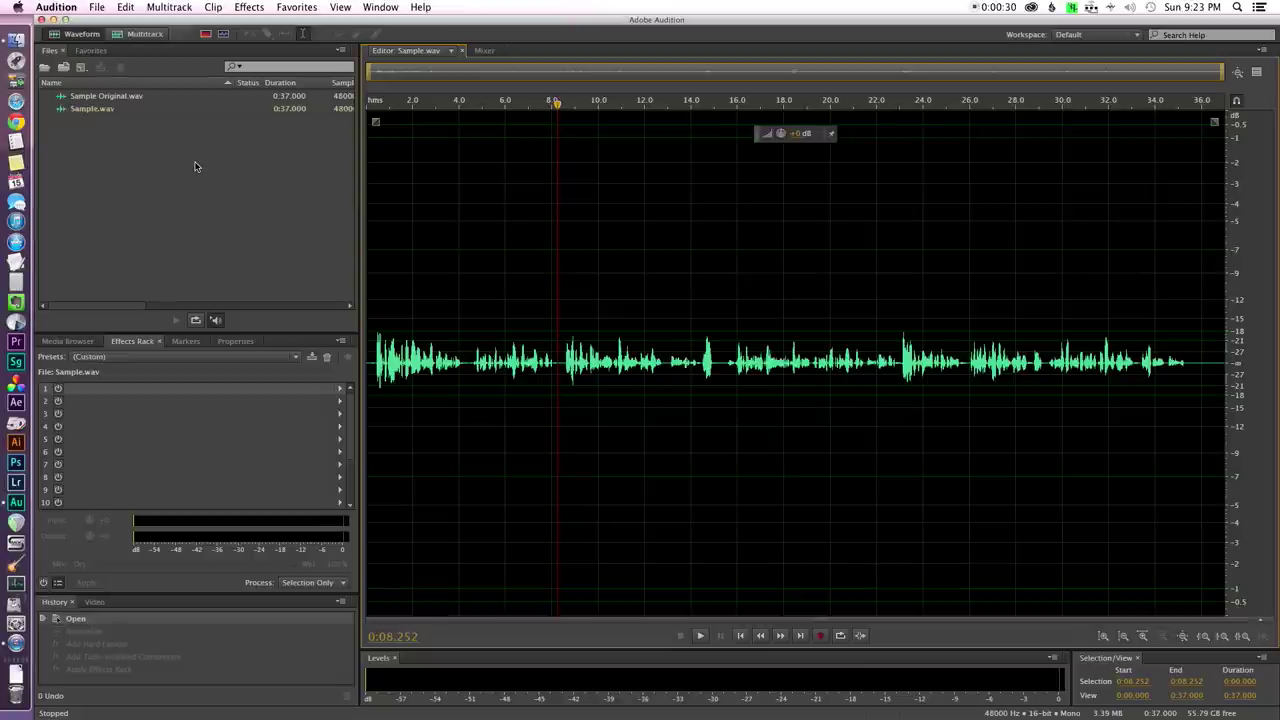
key("Home")
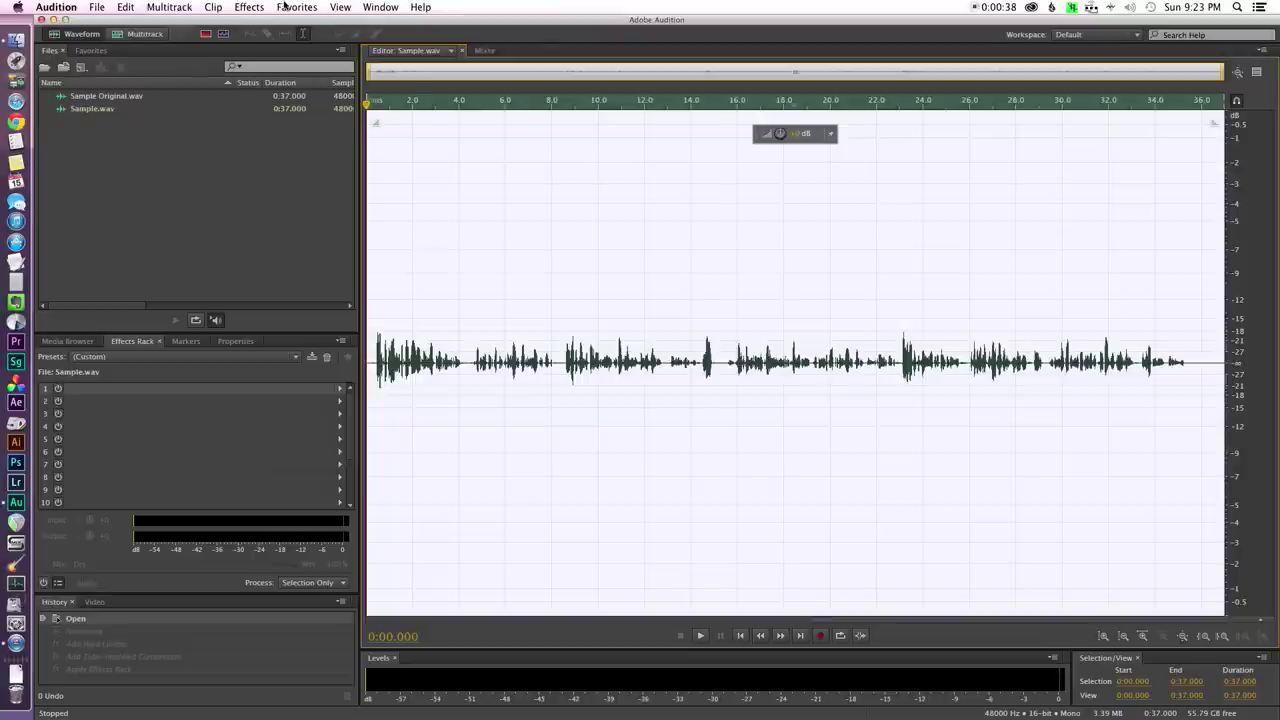
Normalize Sample.wav to -0.1 dB from the Favorites menu.
left_click(296, 7)
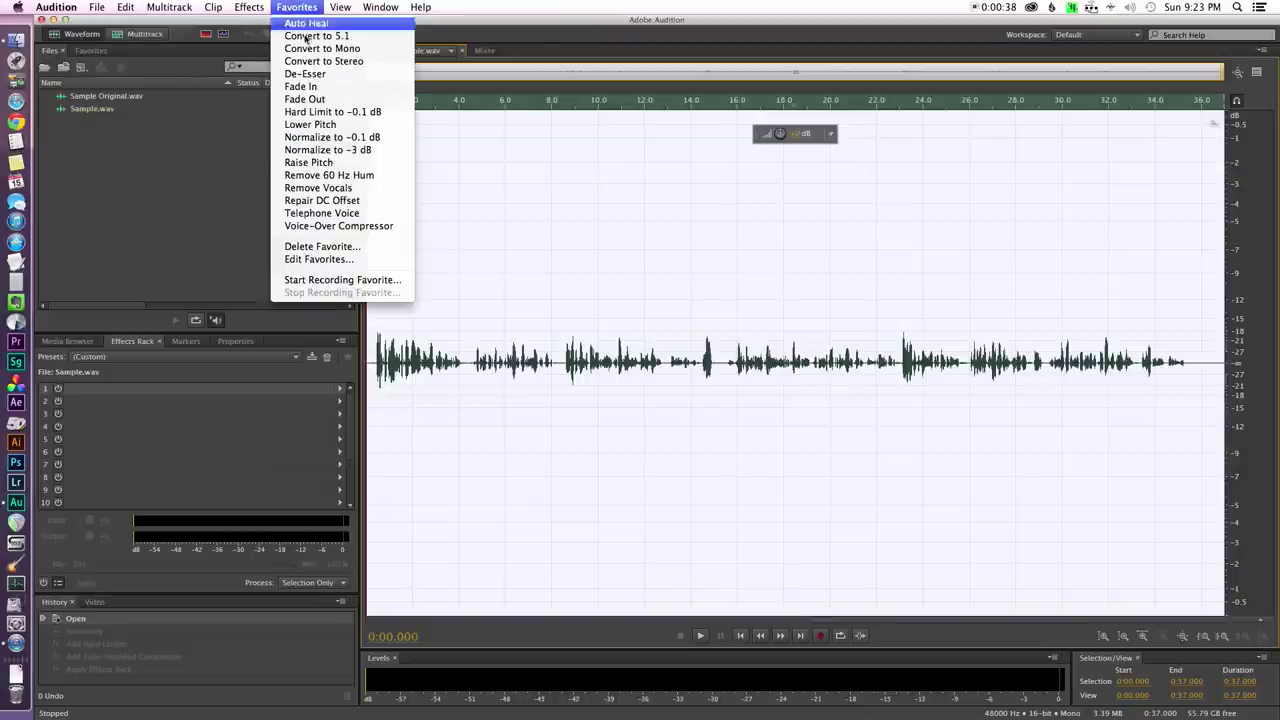
left_click(334, 137)
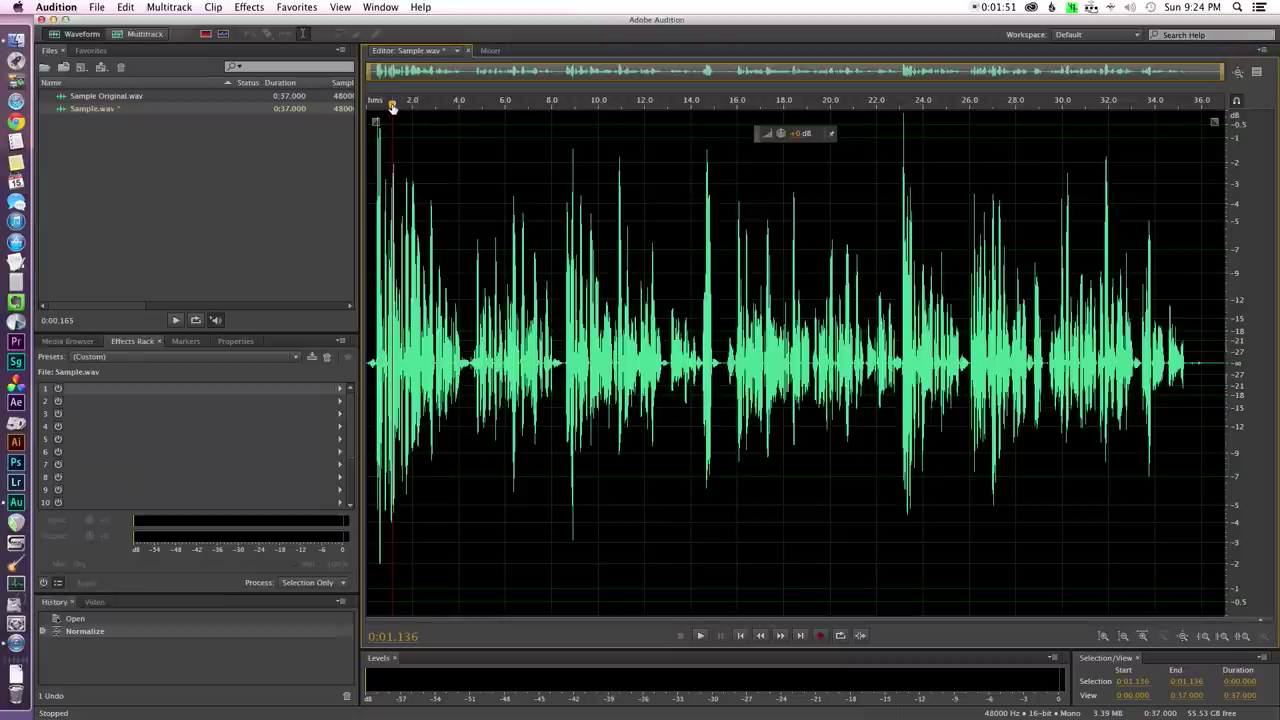
key("Home")
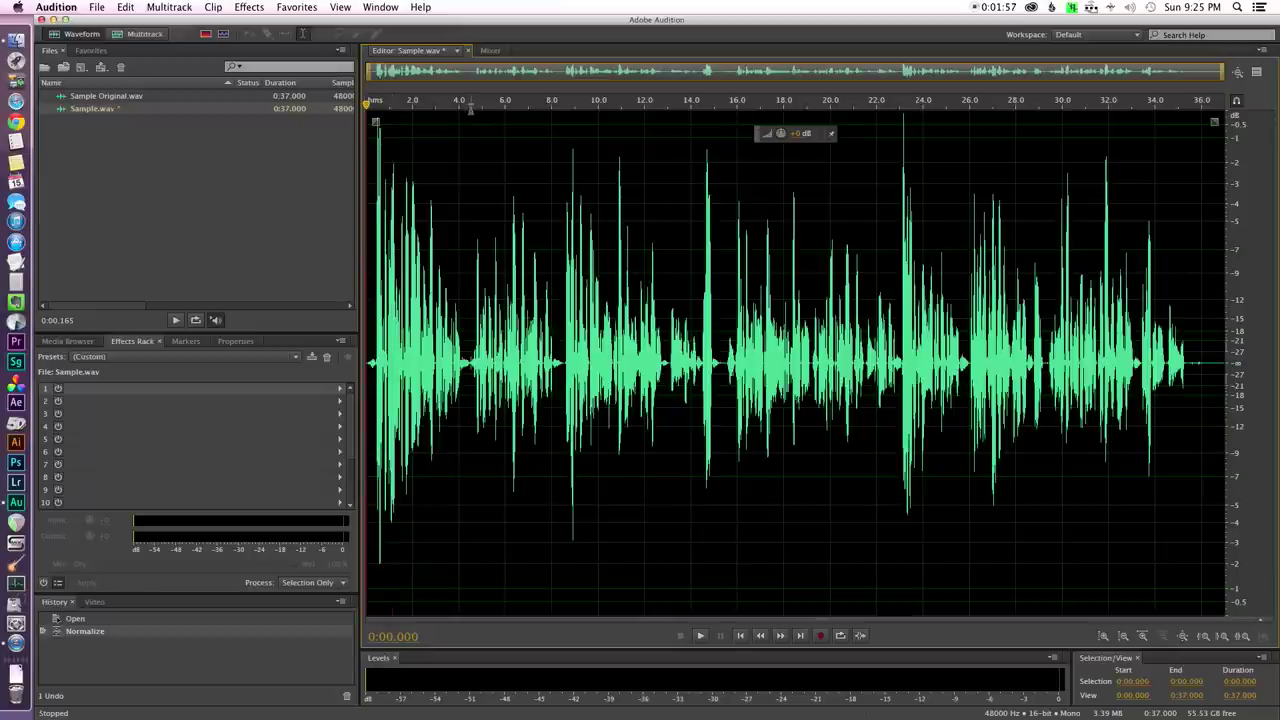
key("space")
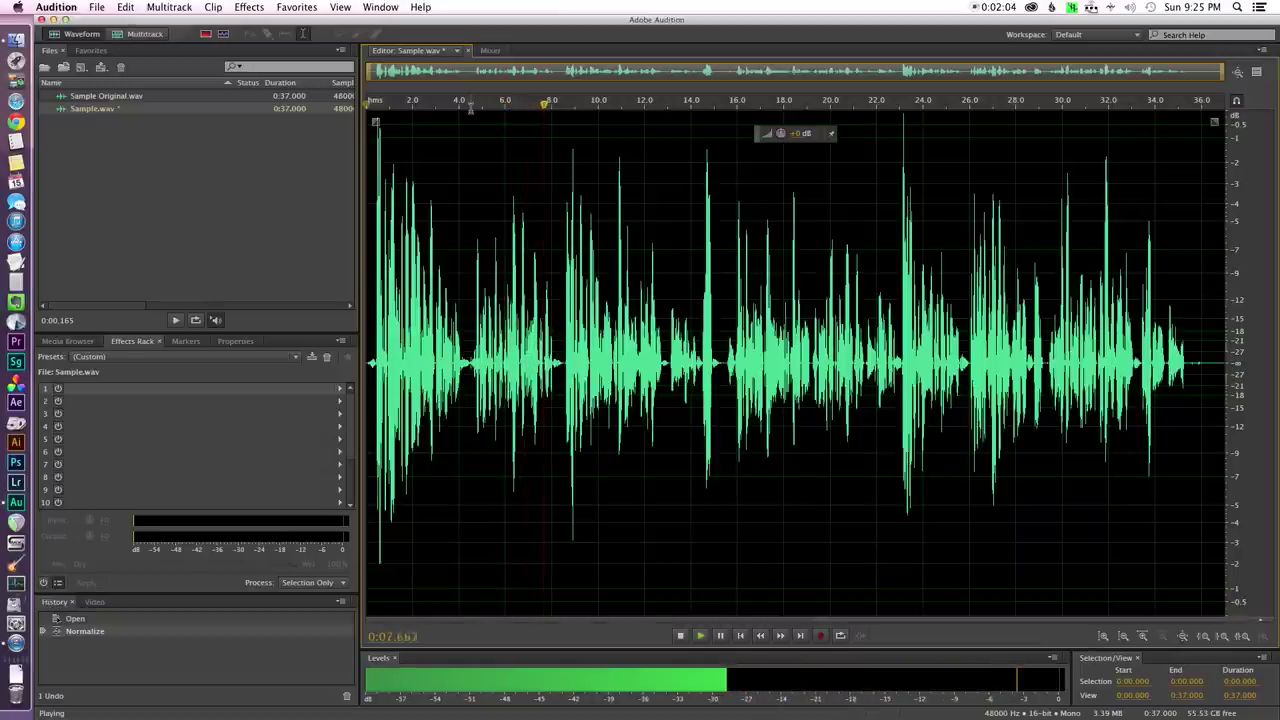
key("space")
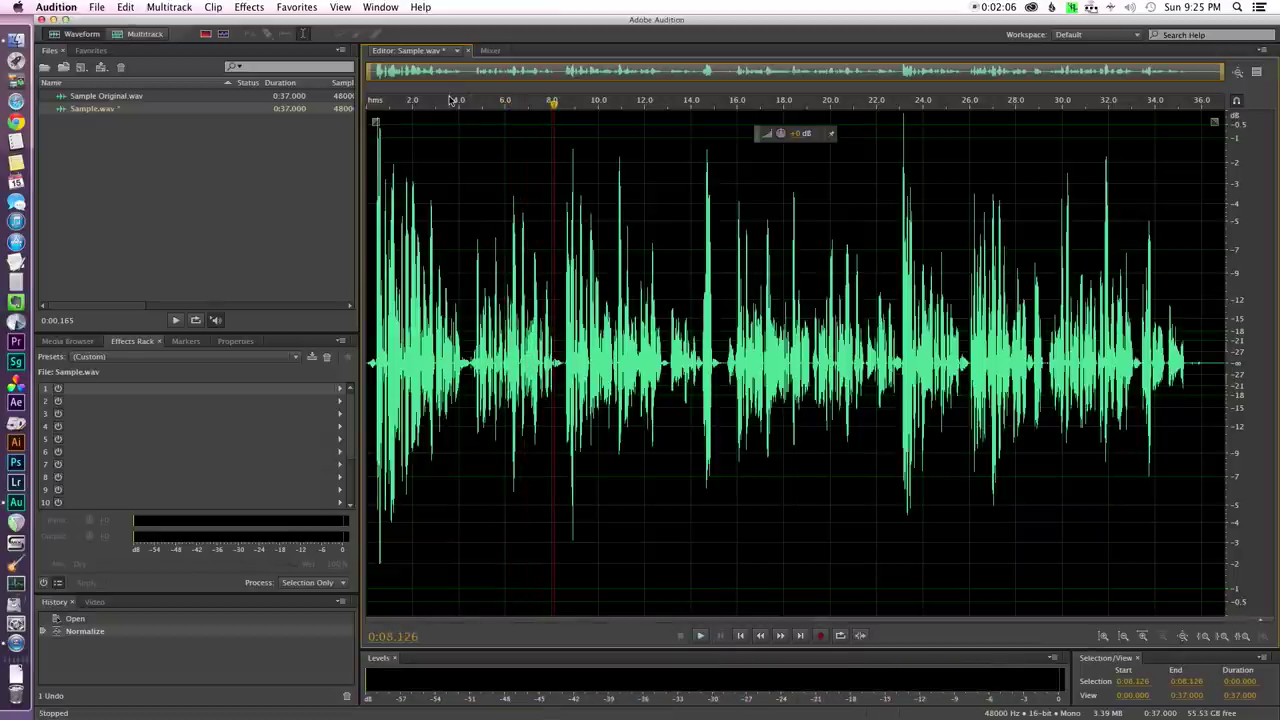
key("Home")
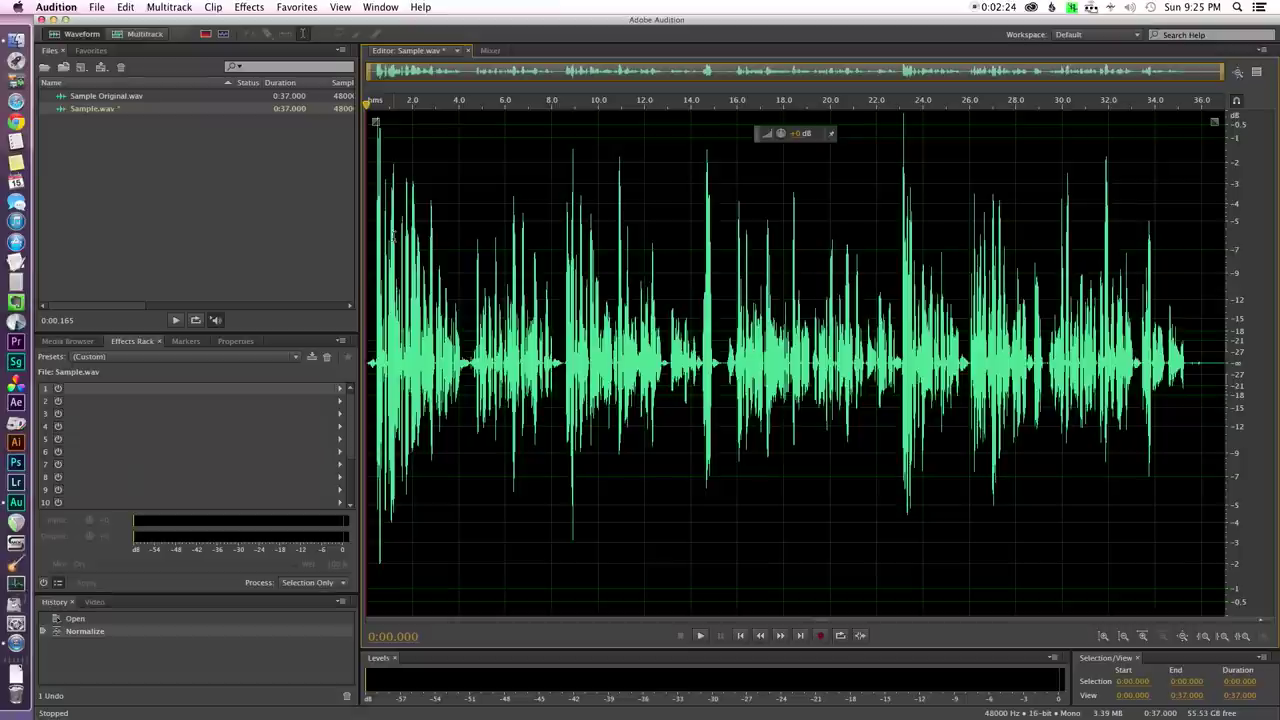
Put a Hard Limiter in effects rack slot 2 with a 6 dB input boost.
left_click(339, 405)
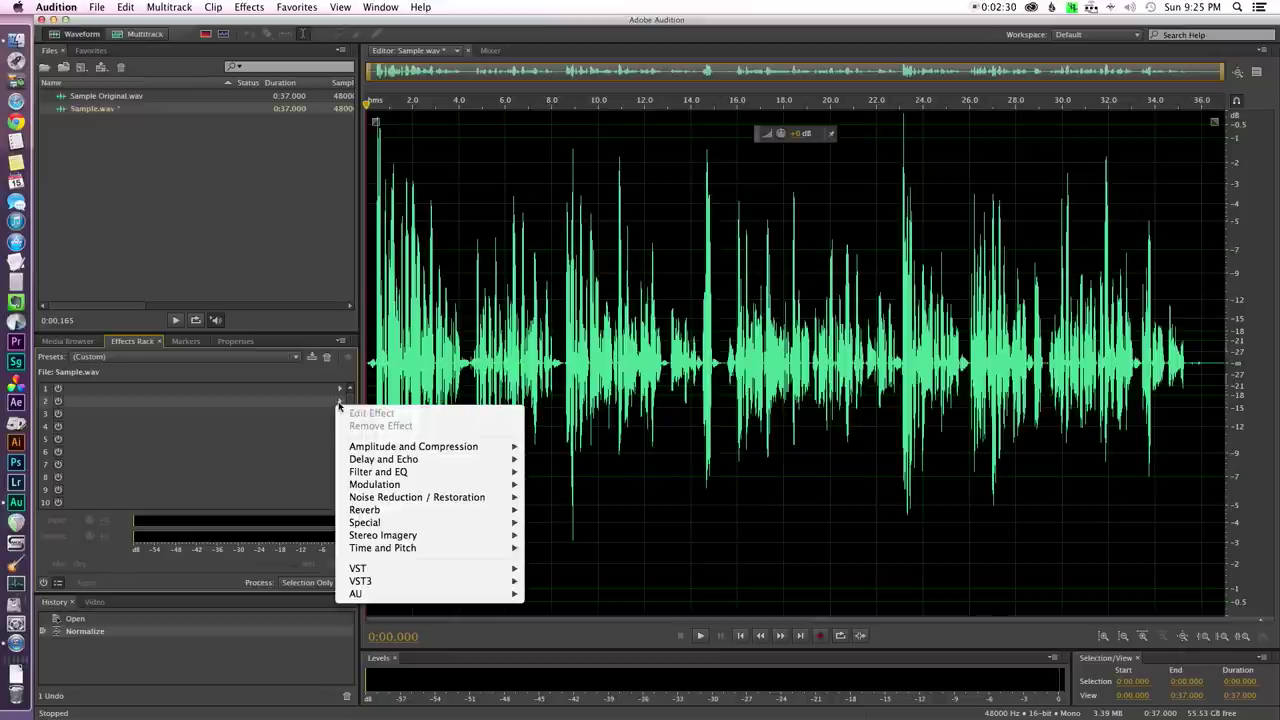
mouse_move(406, 448)
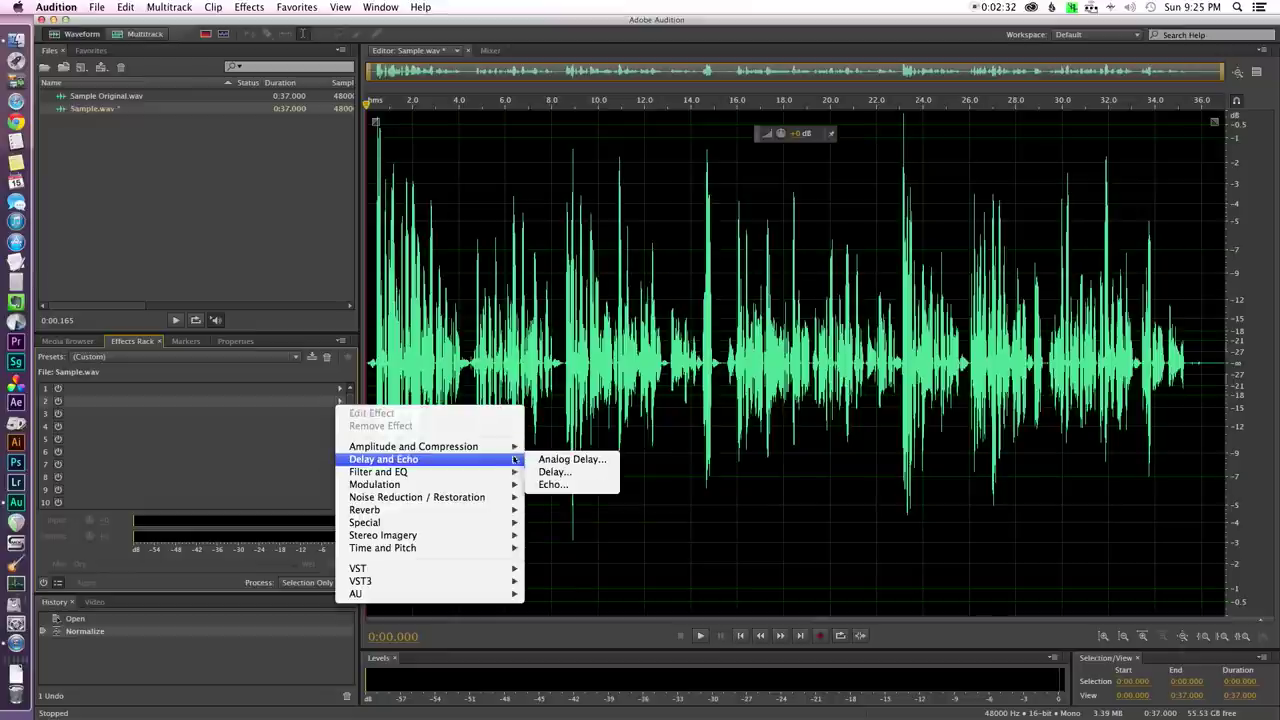
left_click(577, 498)
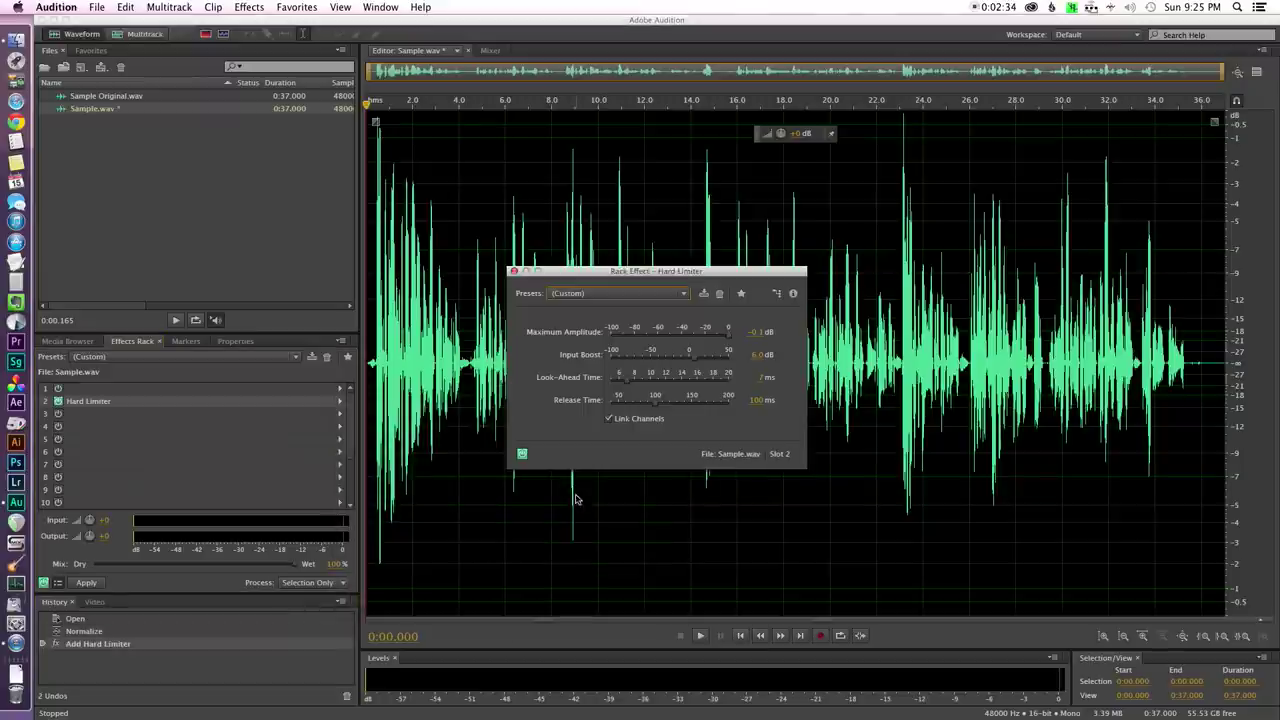
left_click(753, 355)
type("6")
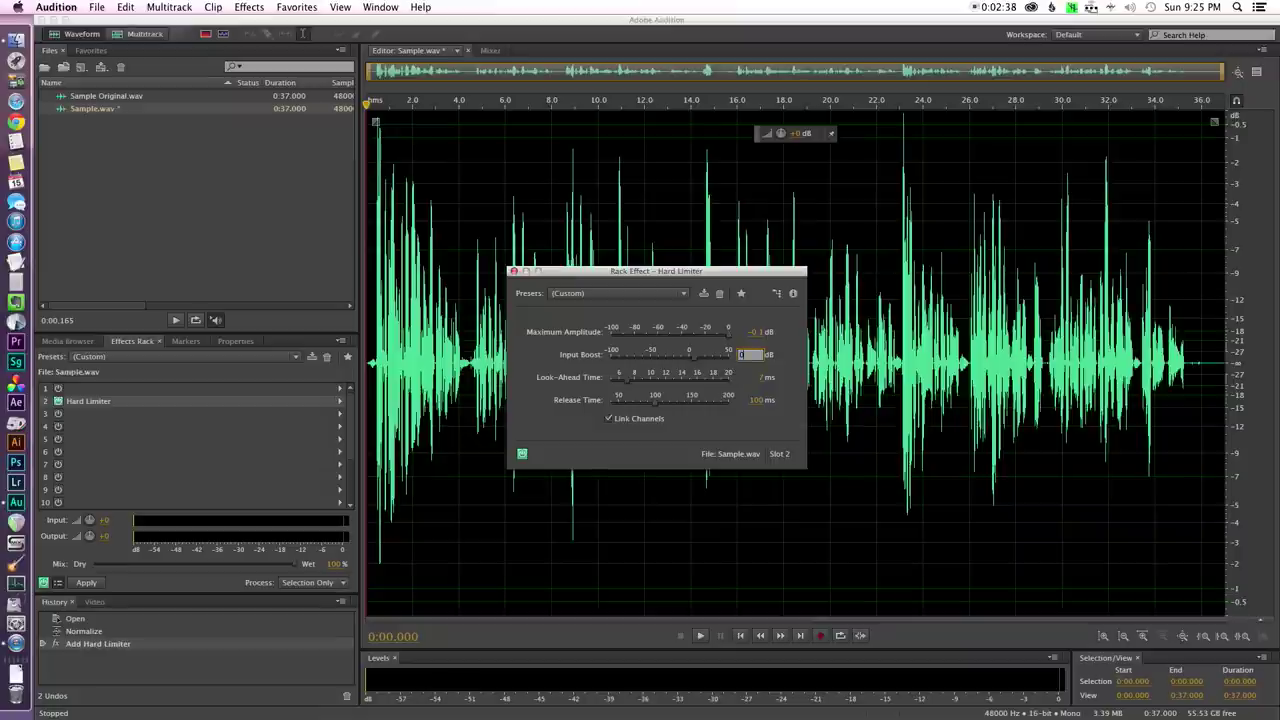
key("Return")
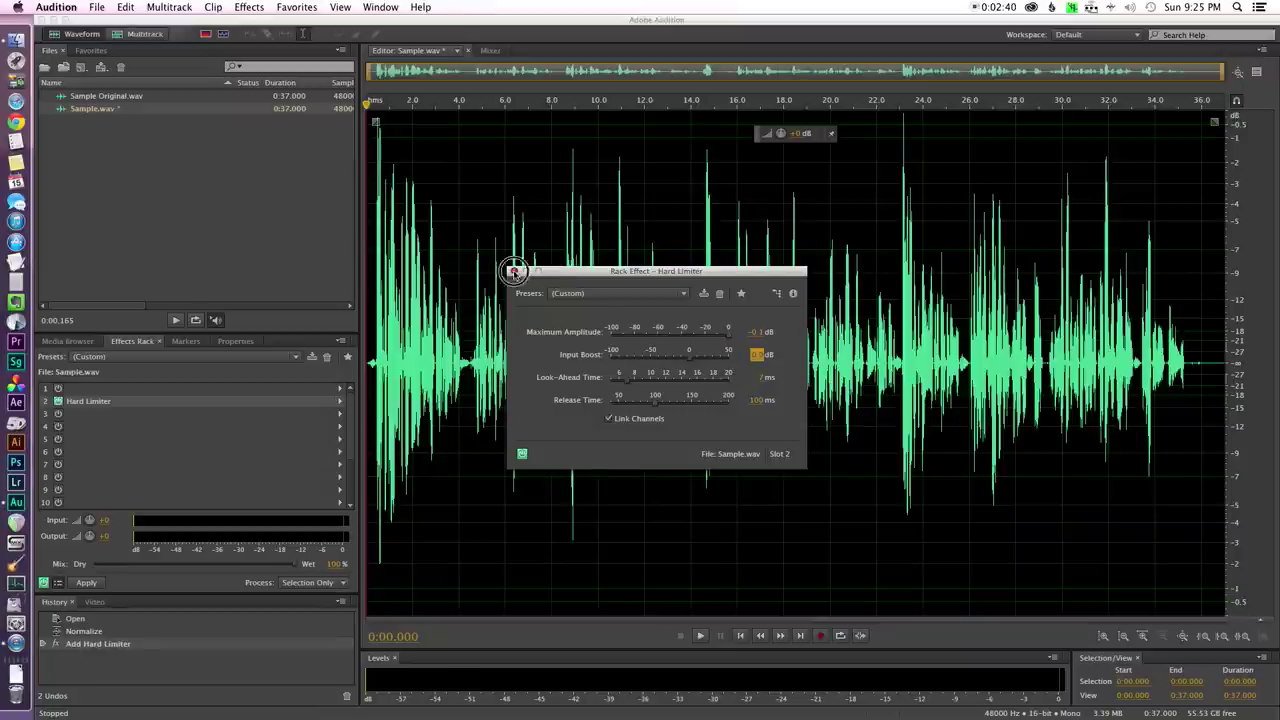
left_click(513, 271)
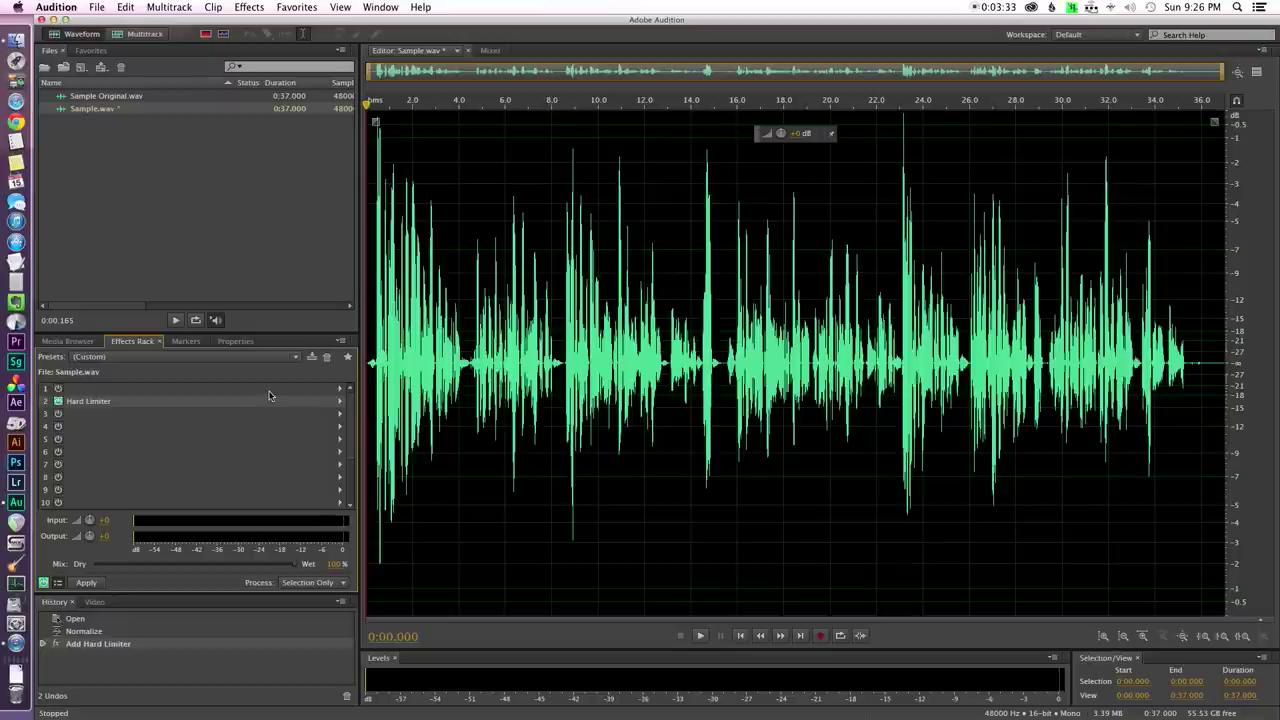
left_click(339, 391)
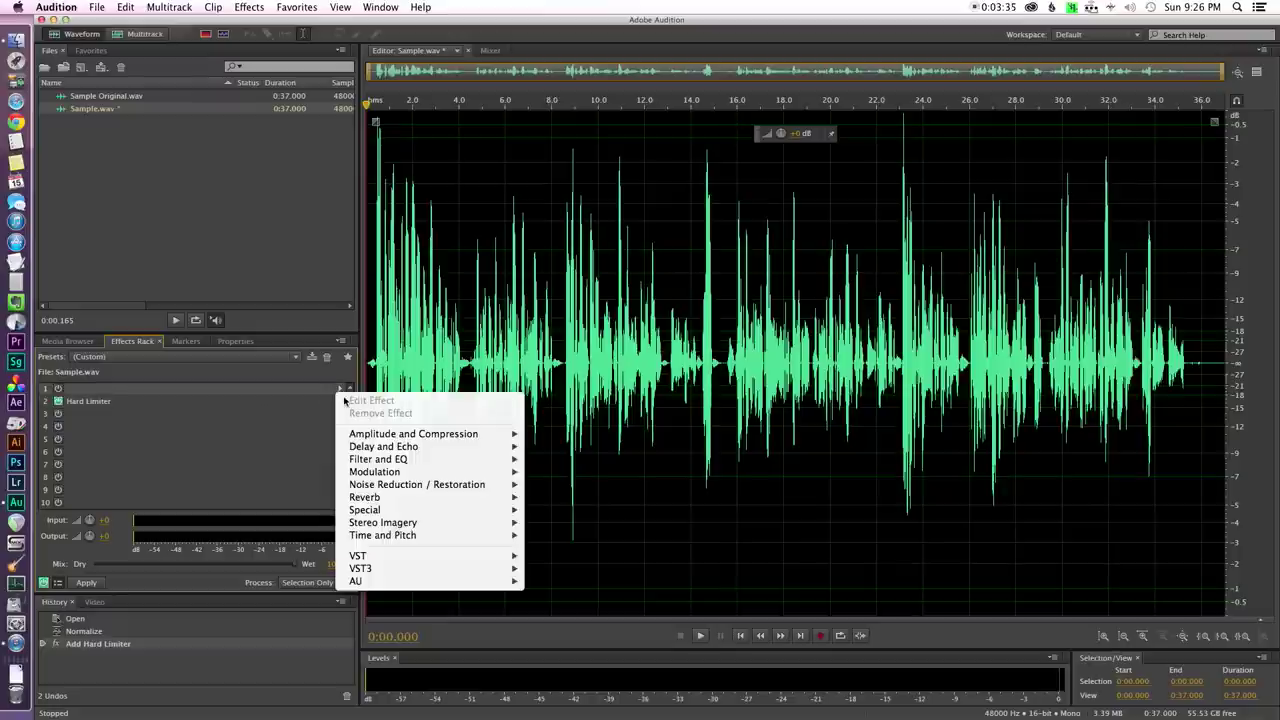
Insert a Tube-modeled Compressor into rack slot 1 and move its settings window left.
mouse_move(412, 440)
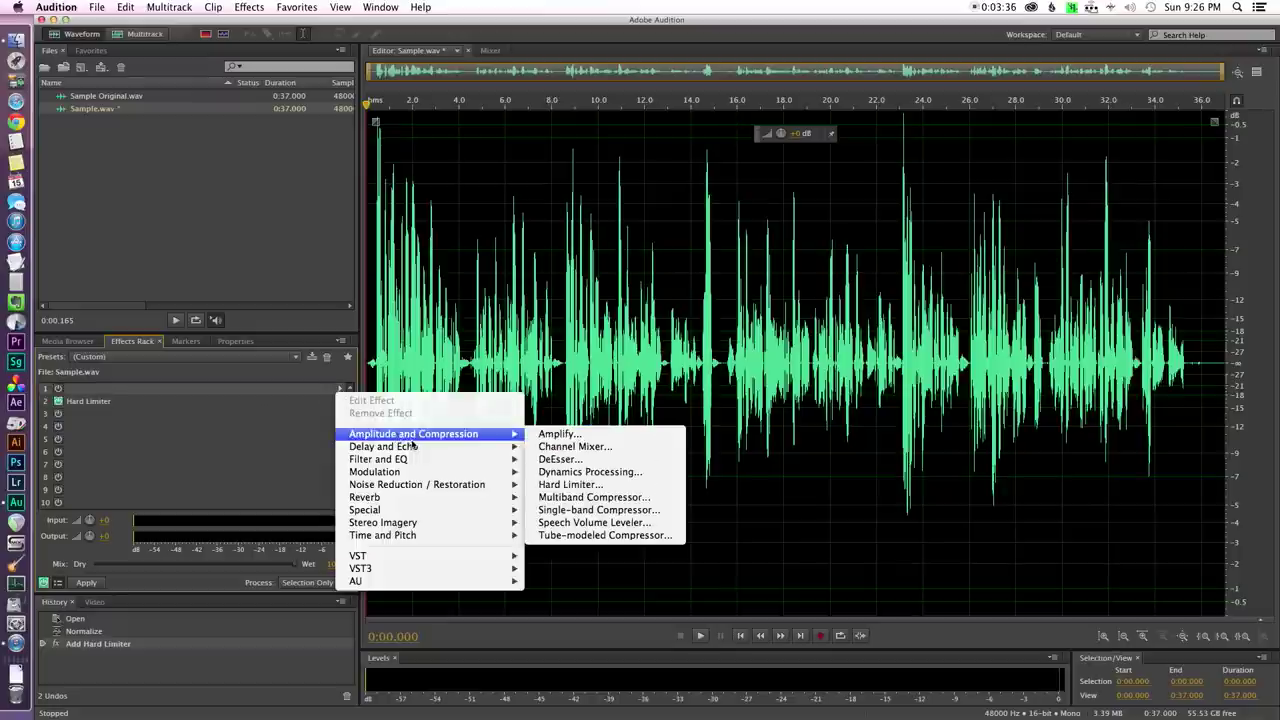
left_click(571, 535)
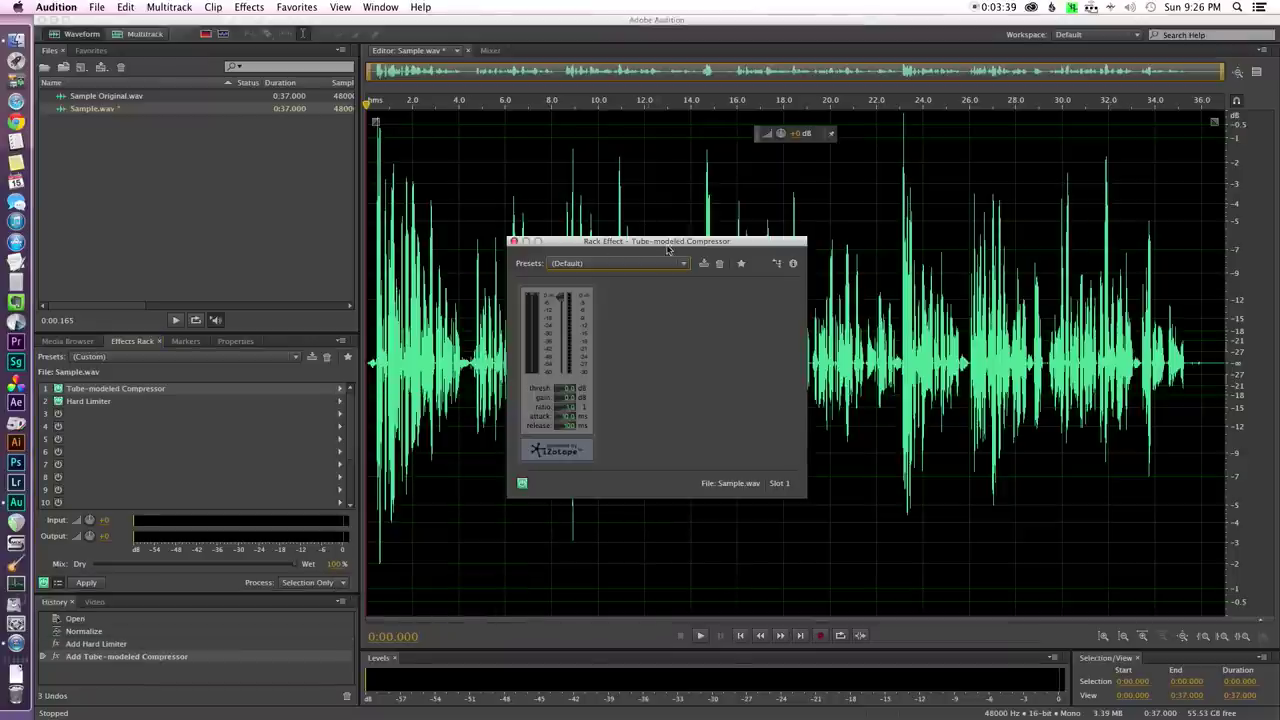
left_click_drag(661, 243, 223, 189)
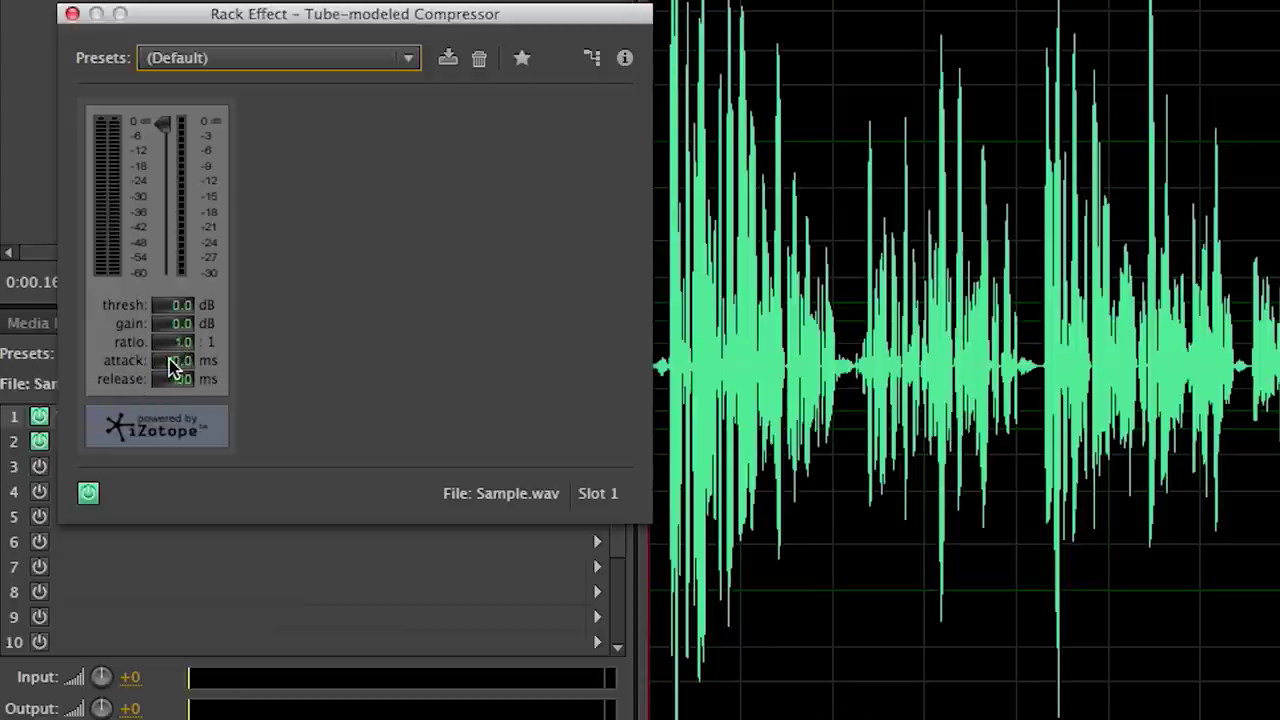
Set the compressor attack to 2.8 ms and lower its threshold below 0 dB.
left_click_drag(172, 366, 40, 364)
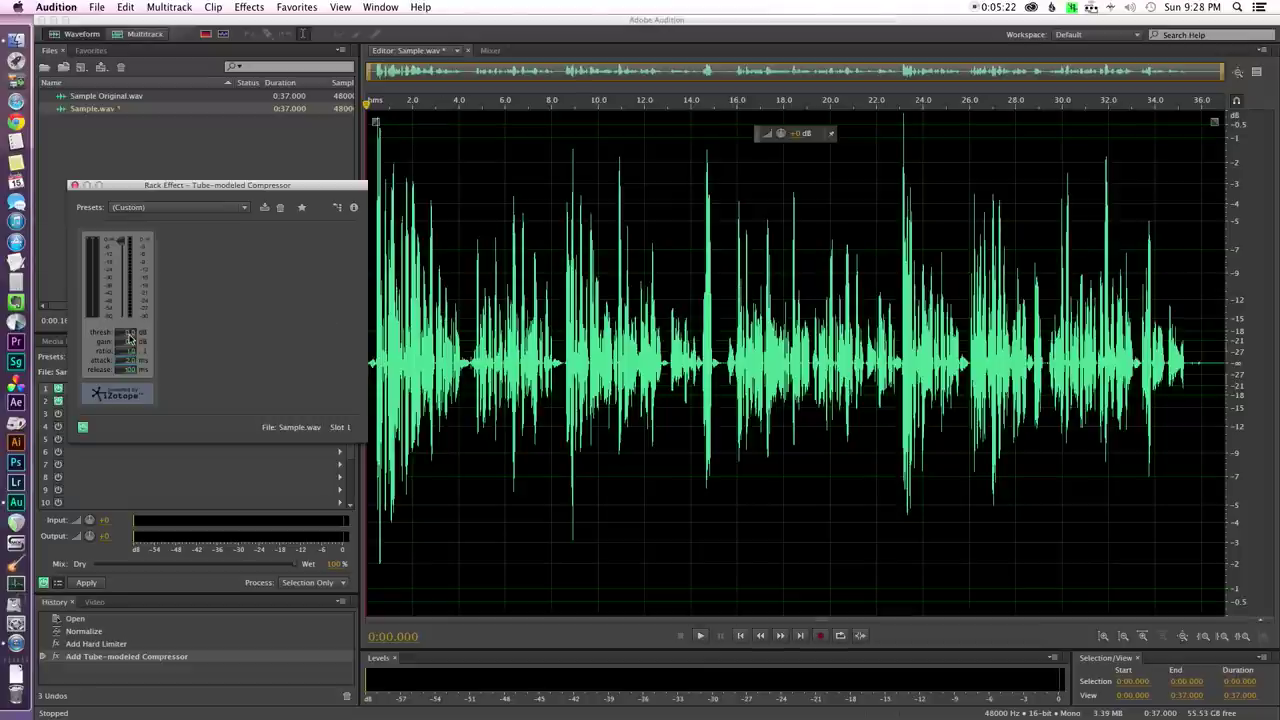
left_click_drag(129, 339, 55, 323)
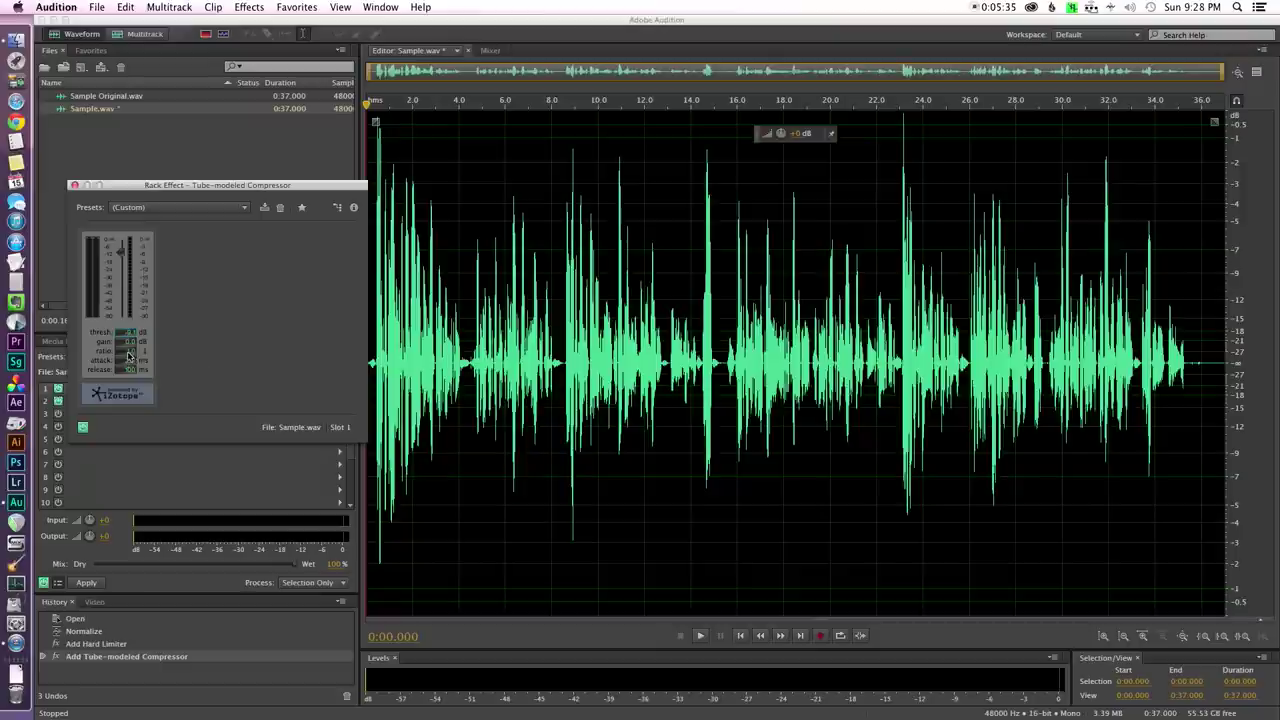
Raise the compressor ratio, close its settings, and apply the effects rack to the clip.
left_click_drag(128, 355, 148, 352)
left_click(74, 185)
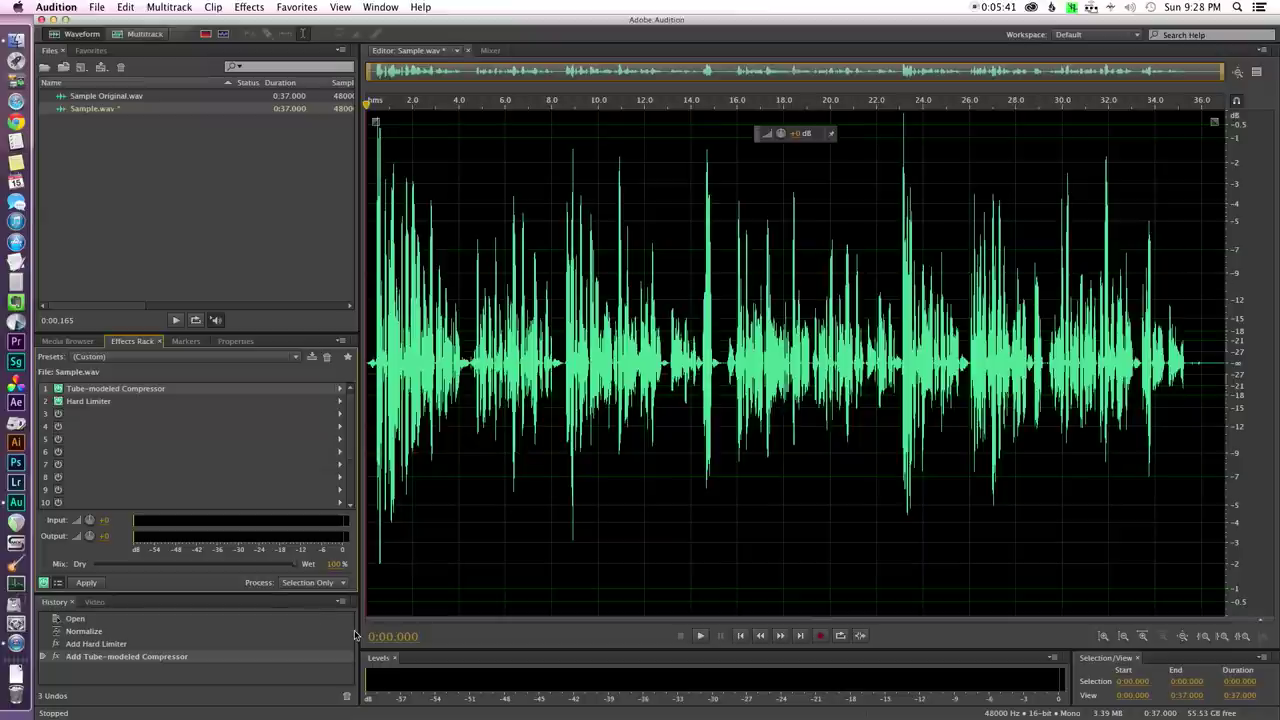
left_click(86, 583)
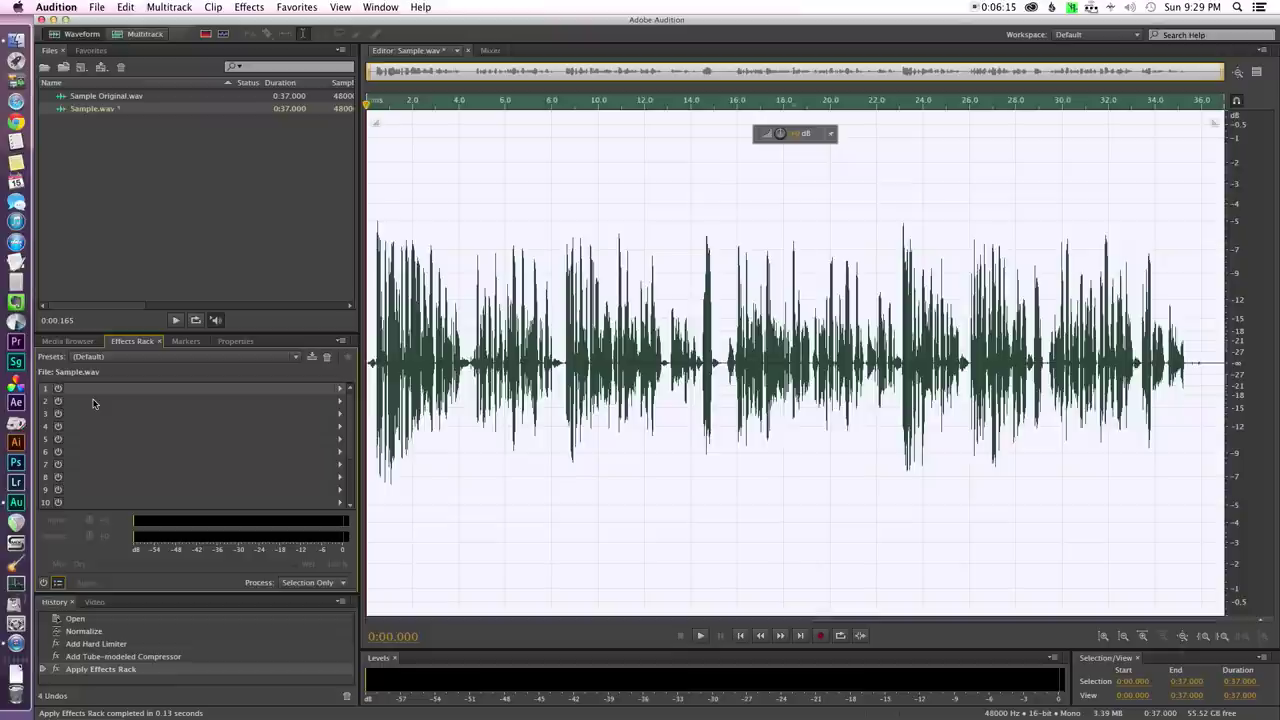
Undo the rack application and reopen the Tube-modeled Compressor settings over the left panels.
key("super+z")
double_click(195, 389)
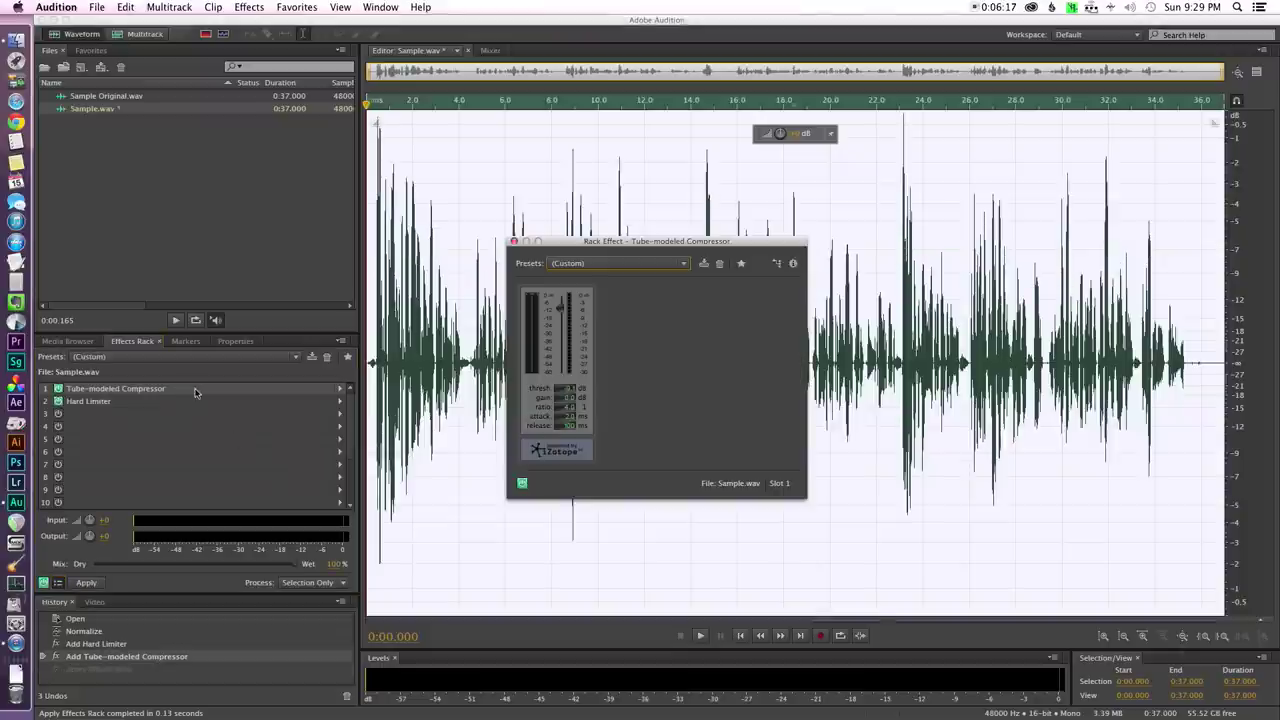
left_click_drag(714, 243, 262, 260)
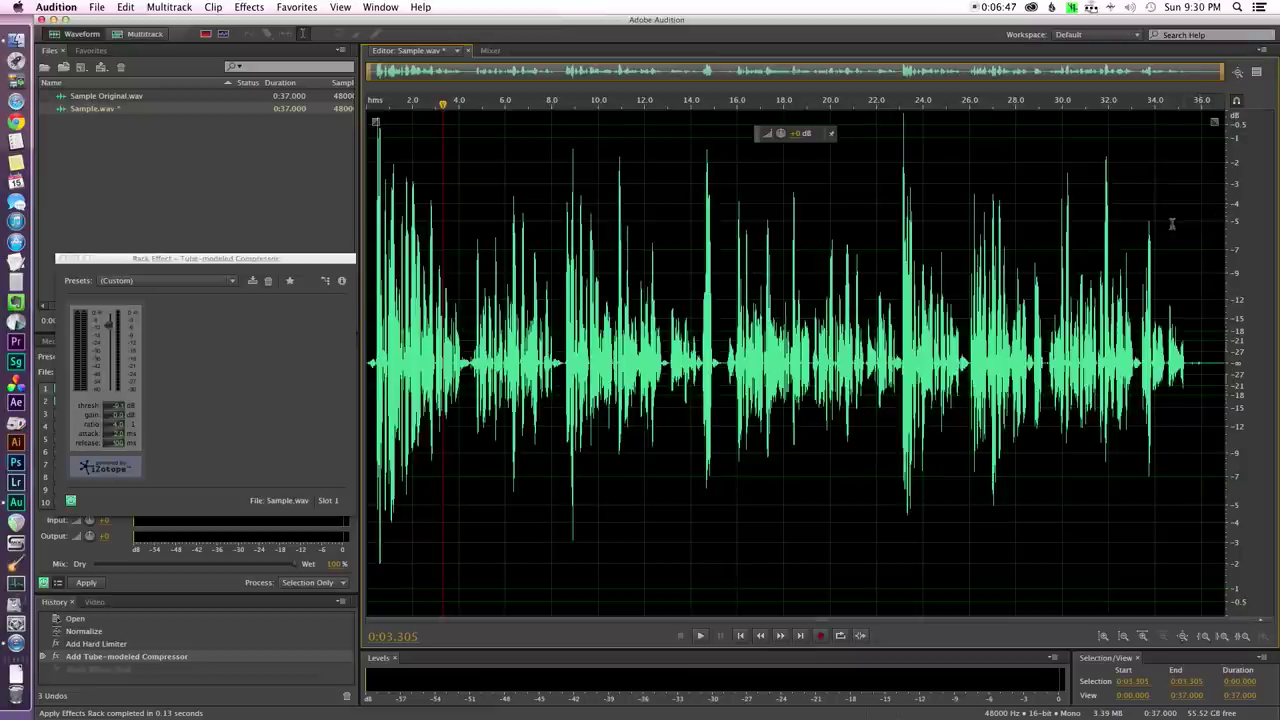
Check a short passage near 33 s, then retune the compressor ratio and close its settings.
left_click(1140, 226)
left_click_drag(1140, 226, 1165, 237)
left_click(1136, 220)
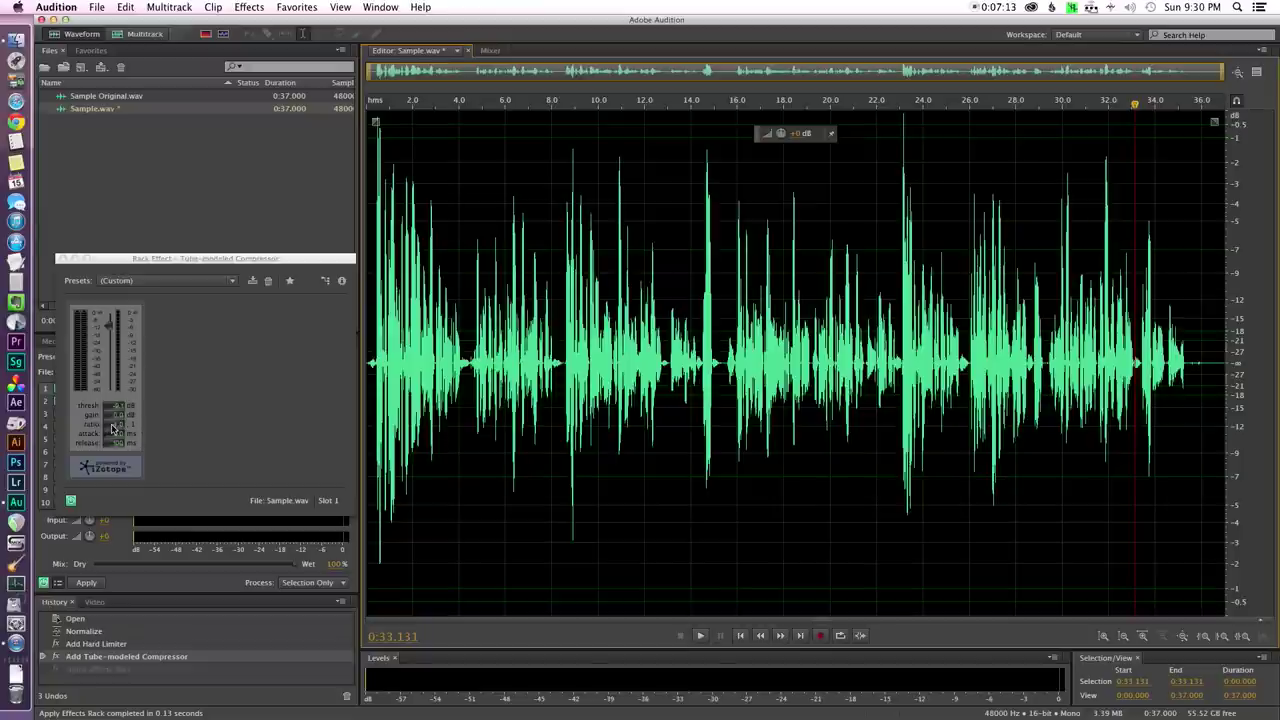
left_click_drag(113, 428, 129, 431)
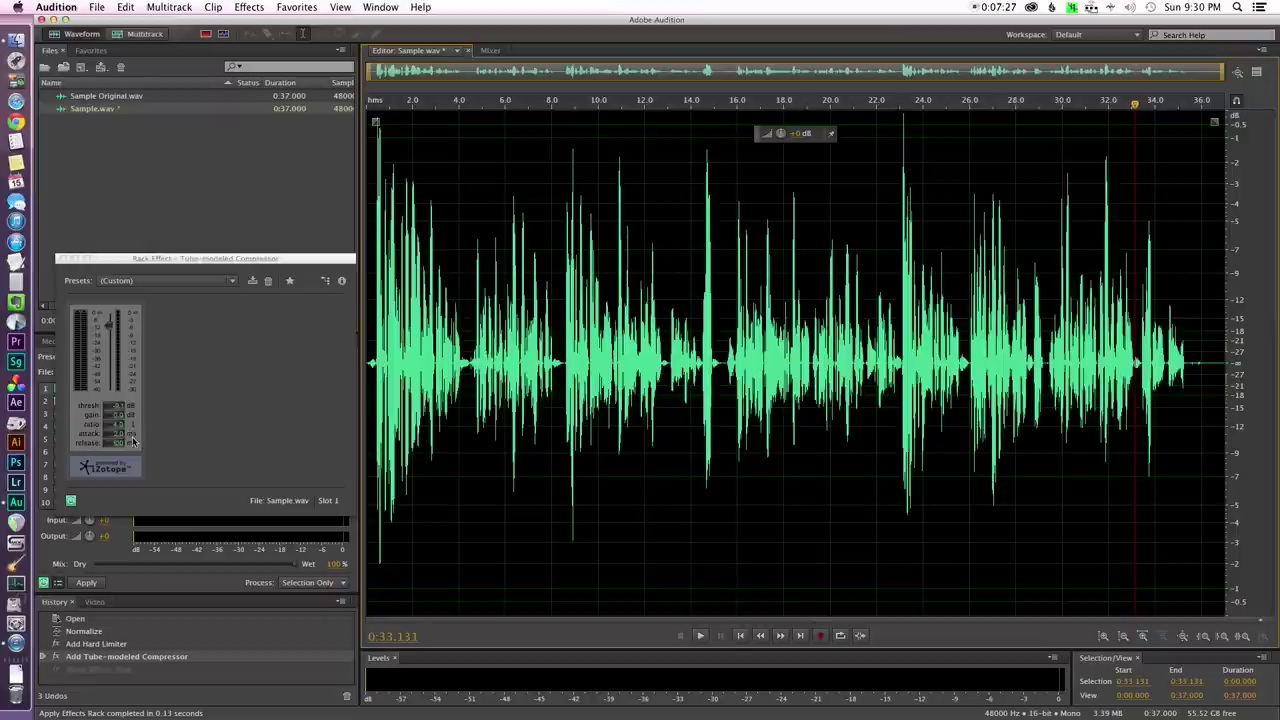
left_click(61, 258)
Apply the compressor and limiter to the clip, place the playhead near 6 s, then undo it.
left_click(83, 583)
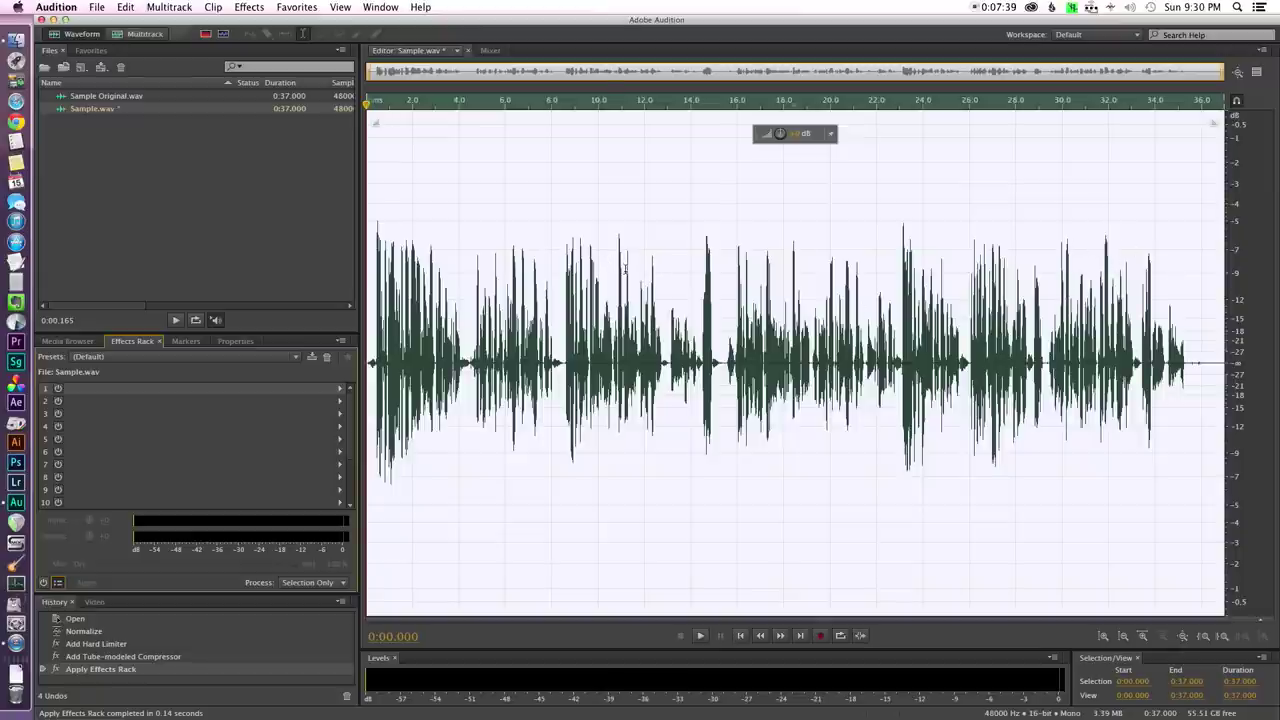
left_click(551, 259)
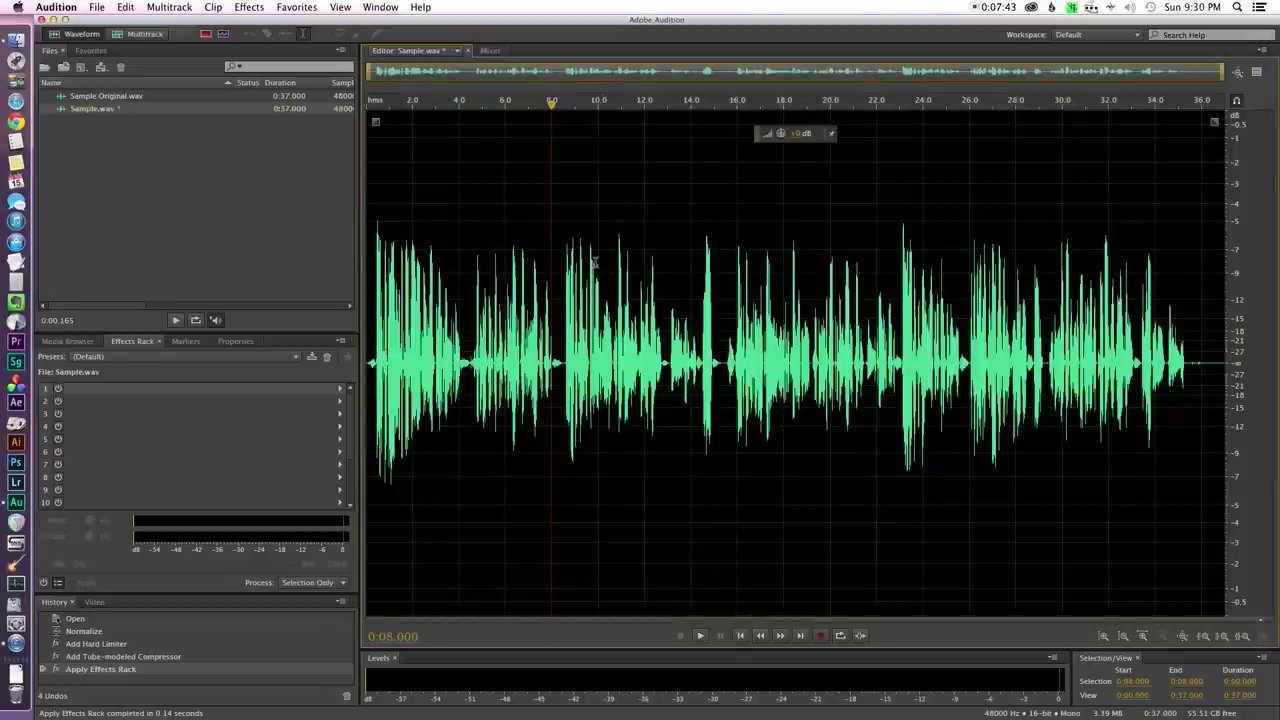
key("super+z")
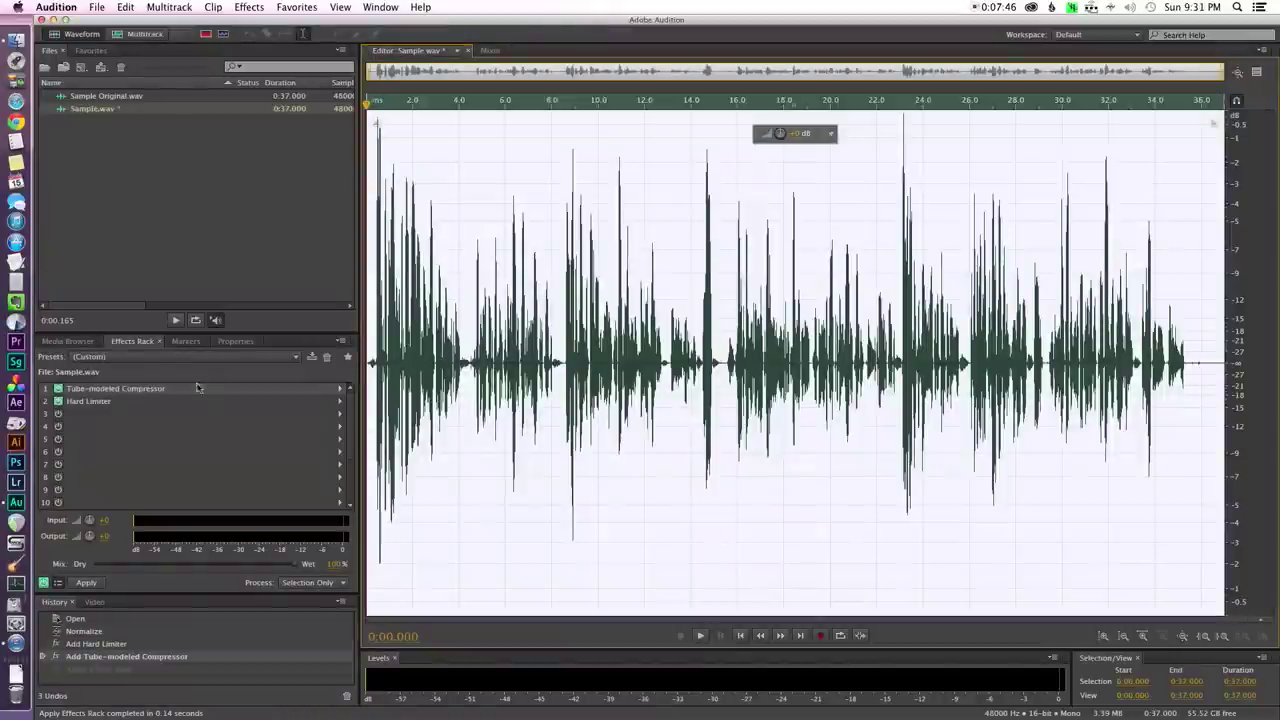
Reopen the Tube-modeled Compressor settings, move them off the waveform, and return to the clip start.
double_click(192, 390)
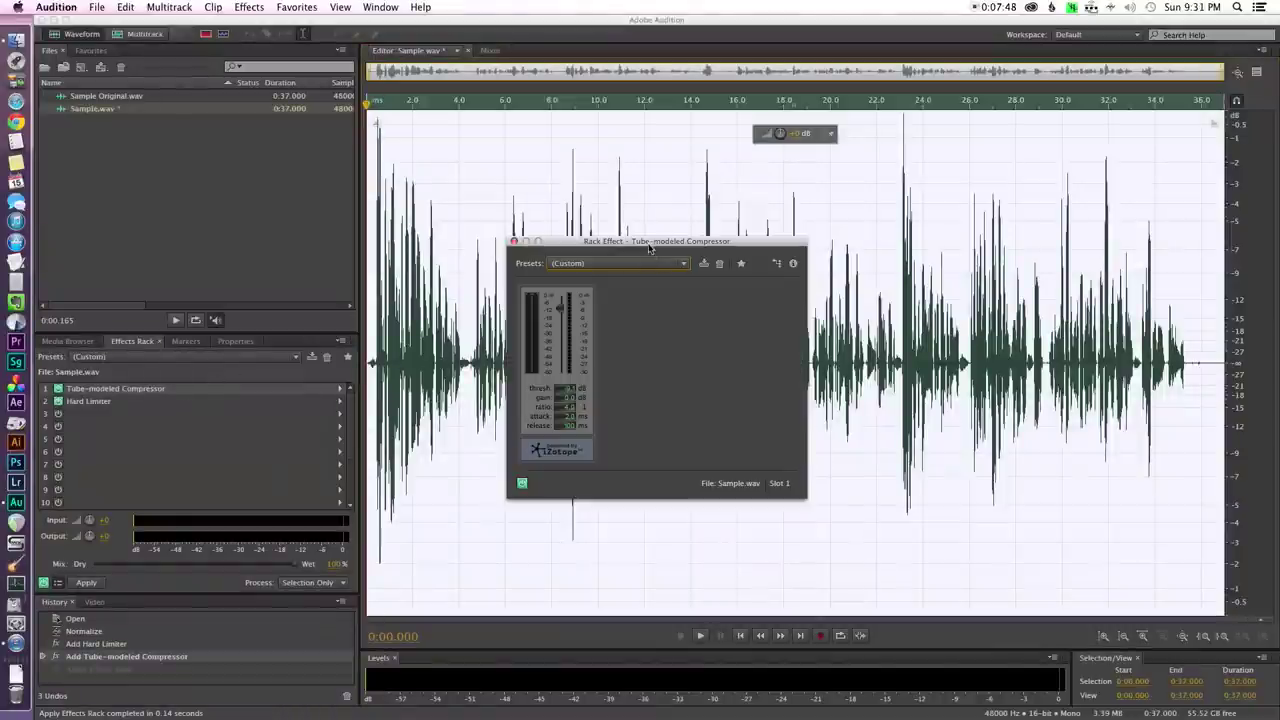
left_click_drag(647, 246, 218, 233)
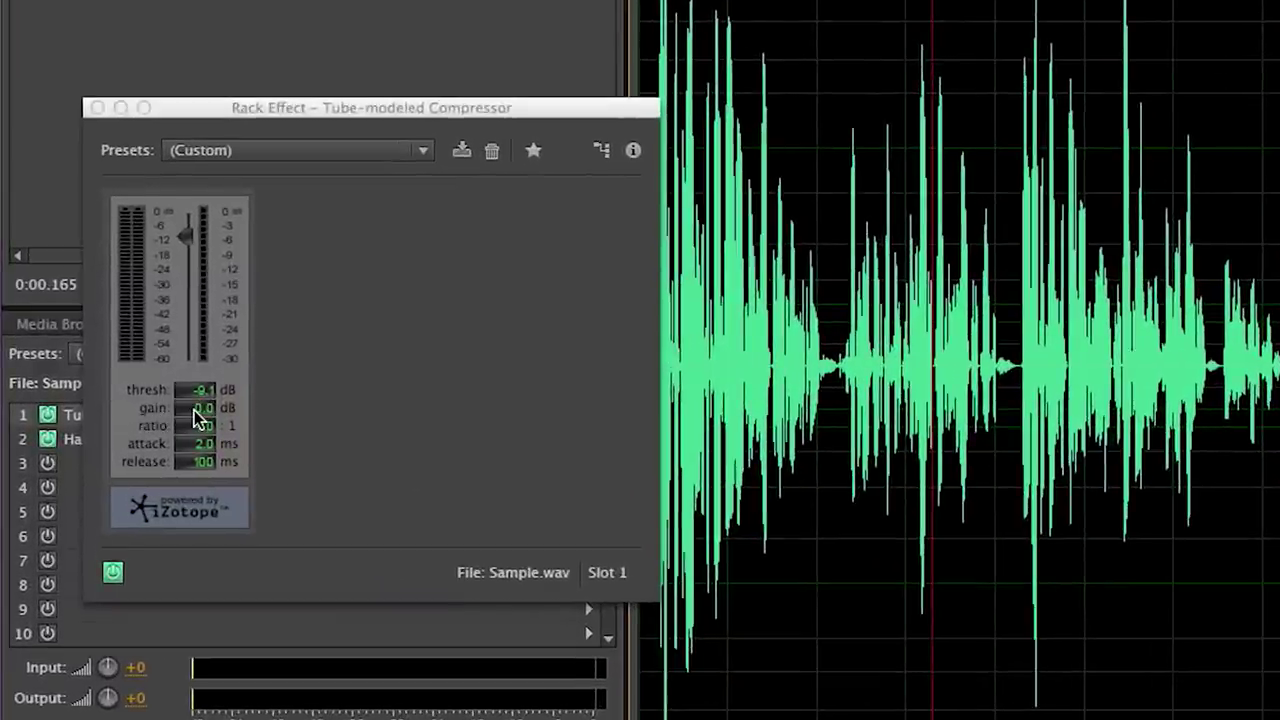
left_click_drag(434, 108, 408, 106)
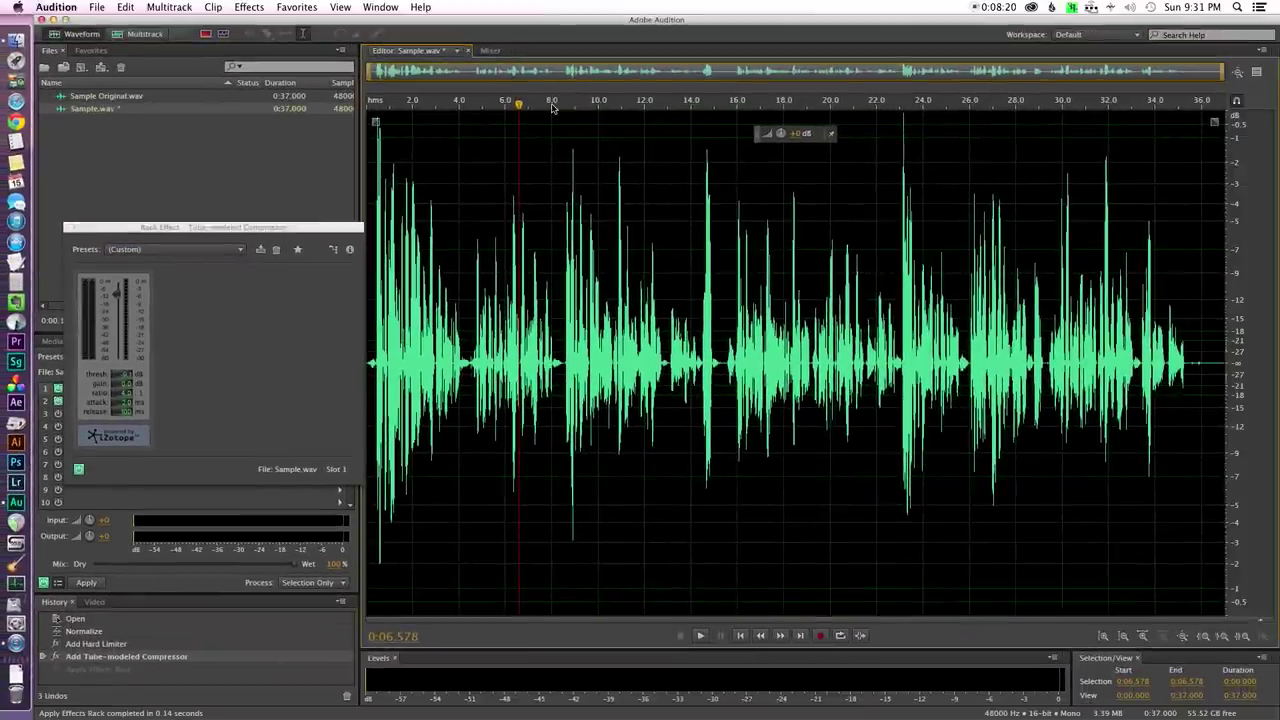
key("Home")
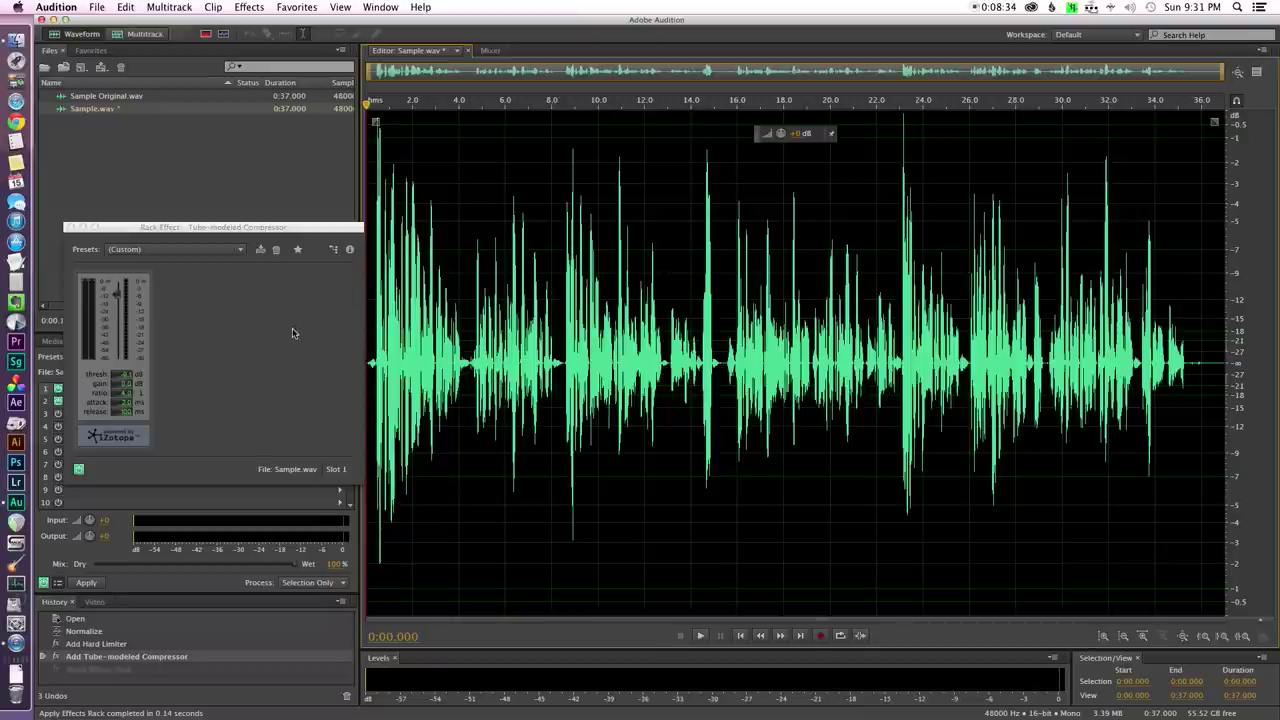
Adjust the compressor ratio while the clip plays, then close the compressor settings.
key("space")
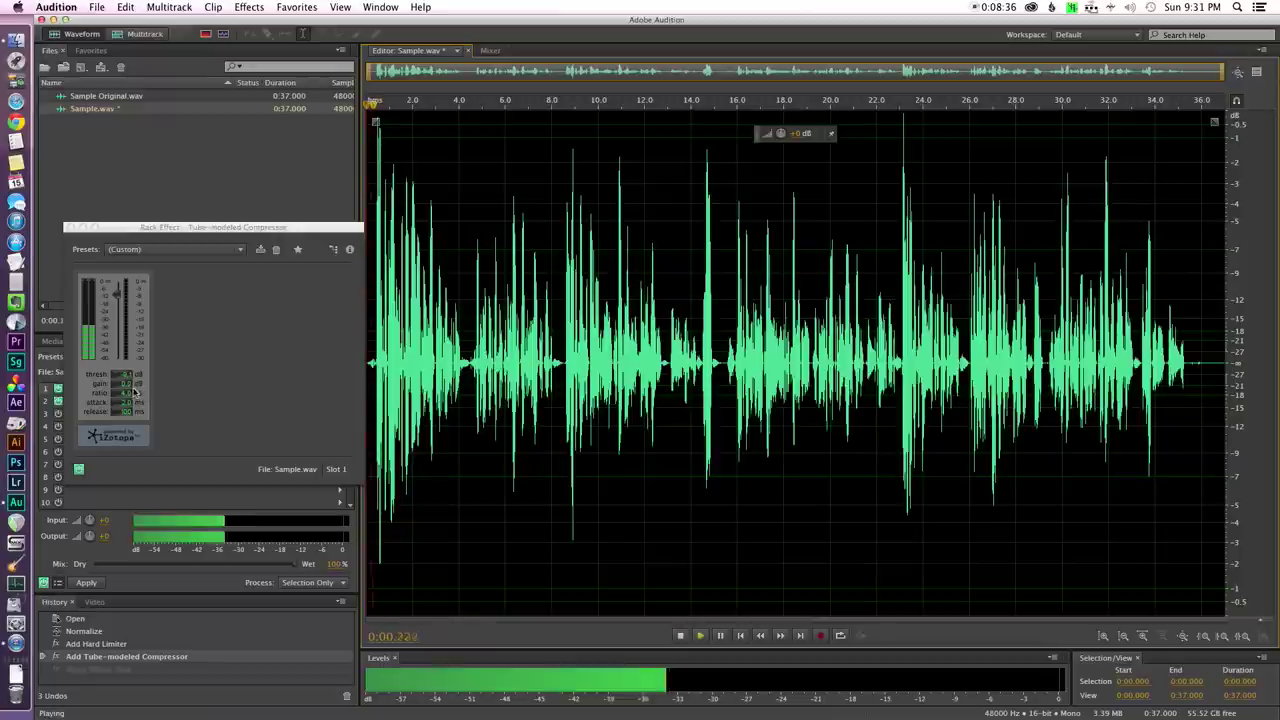
left_click_drag(120, 390, 157, 390)
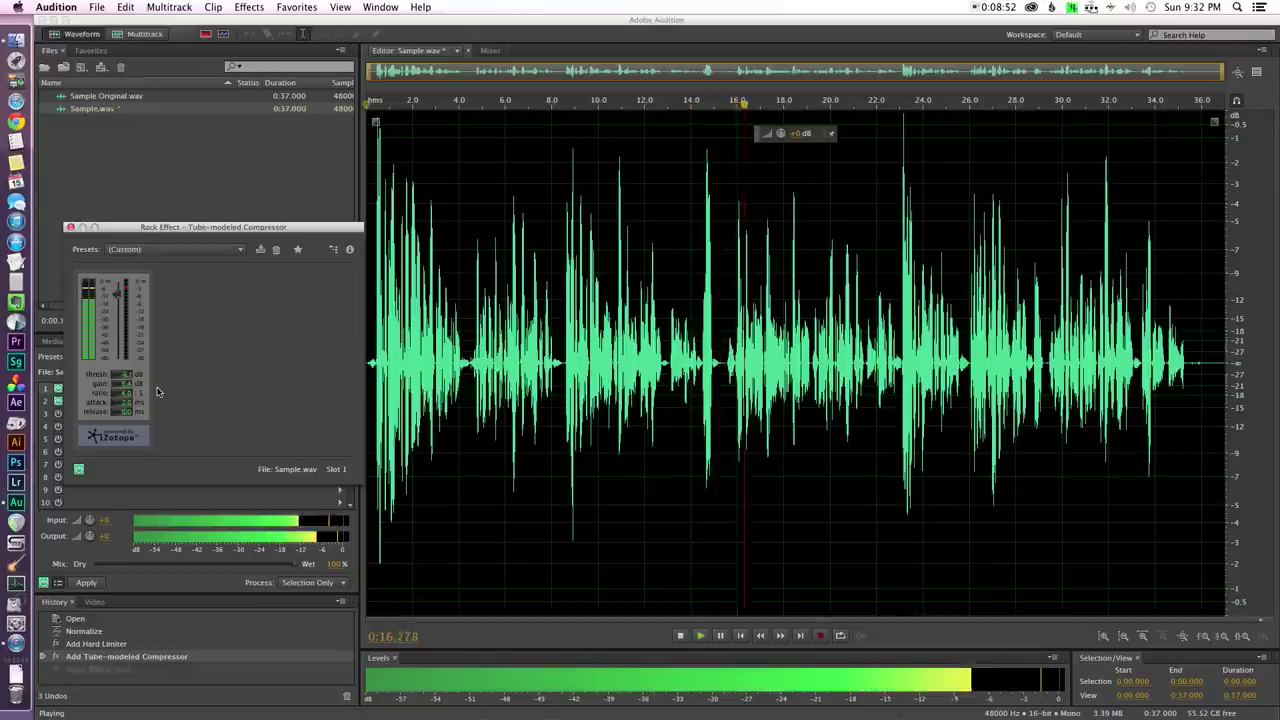
key("space")
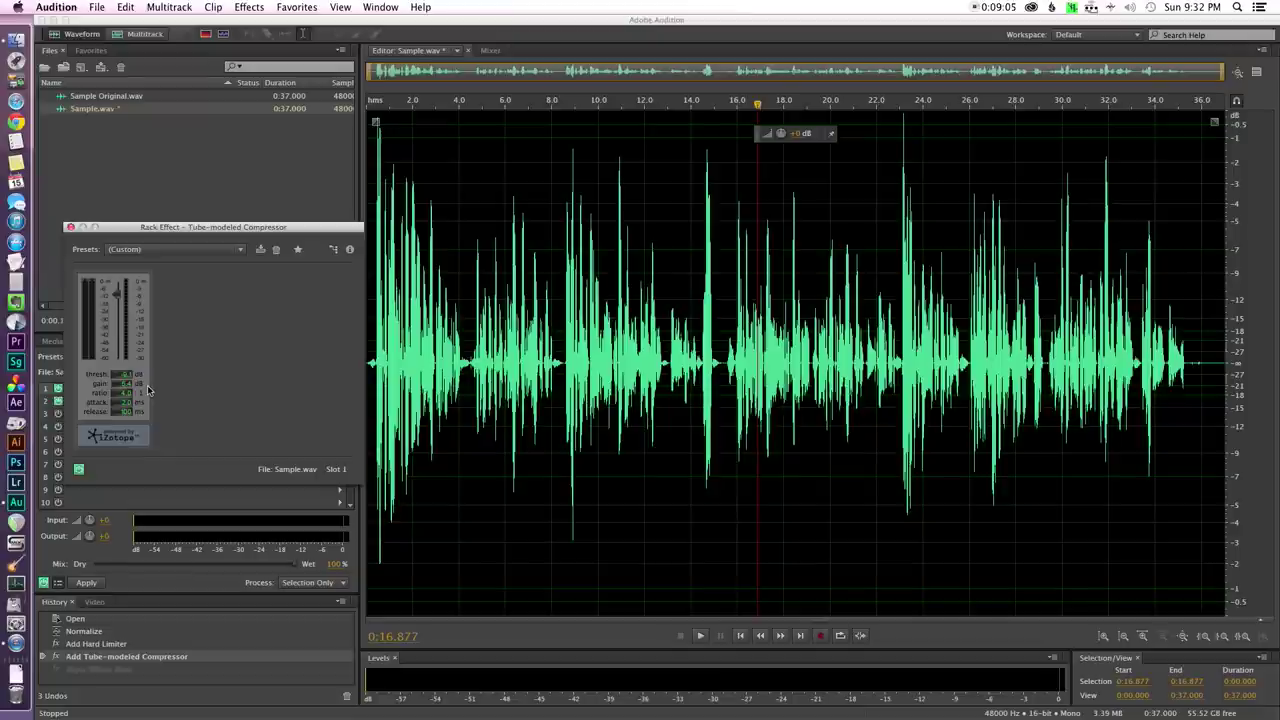
left_click(70, 227)
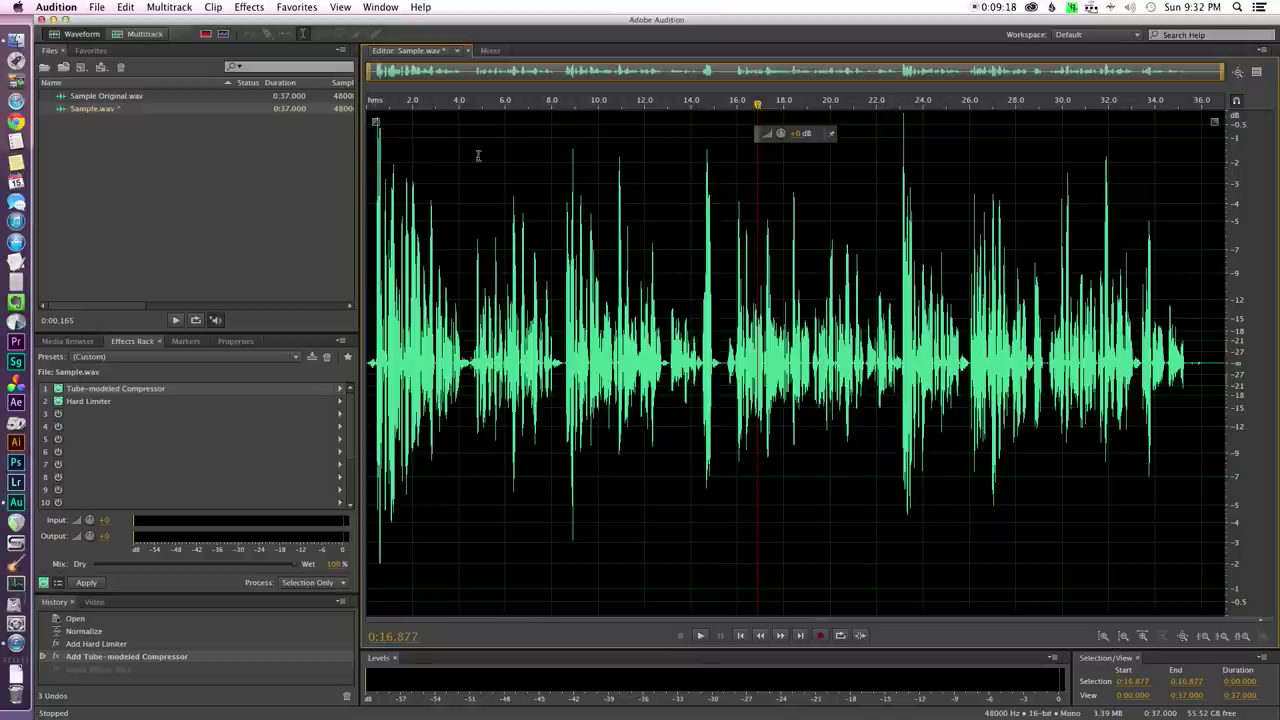
Bake the compressor and limiter into Sample.wav, play it from the start, then open Sample Original.wav.
left_click(84, 583)
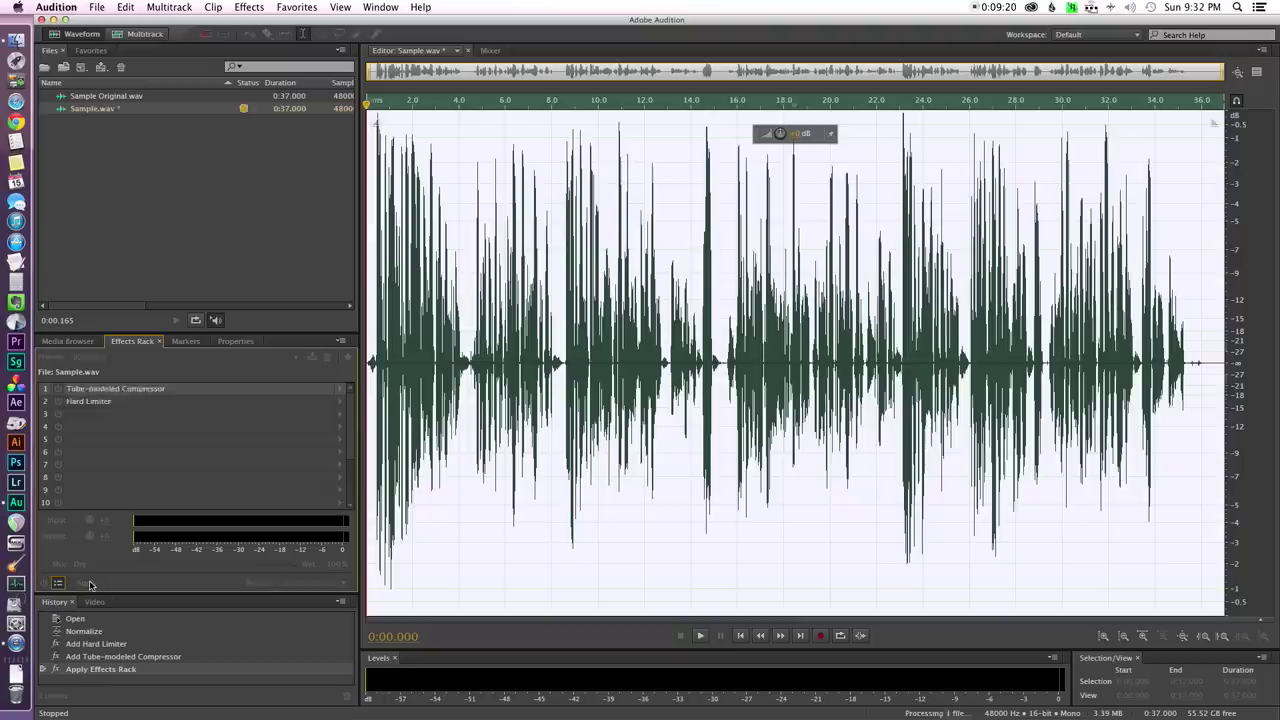
left_click(470, 164)
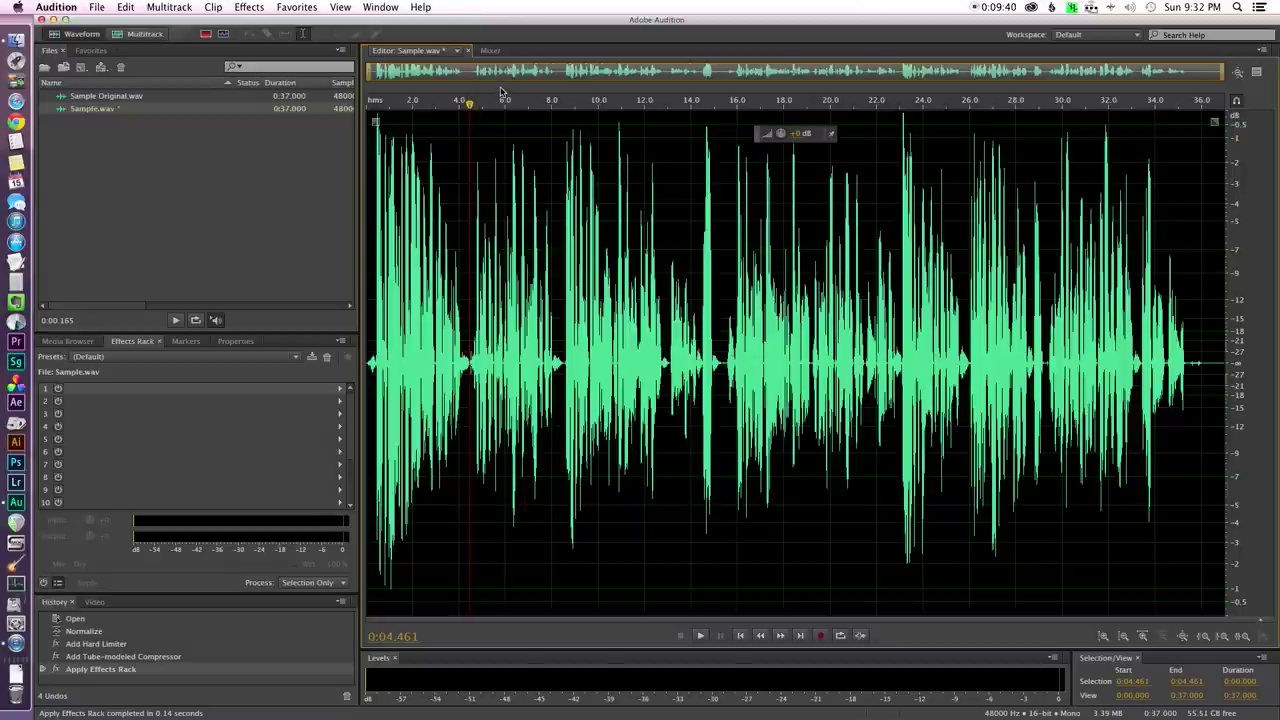
key("Home")
key("space")
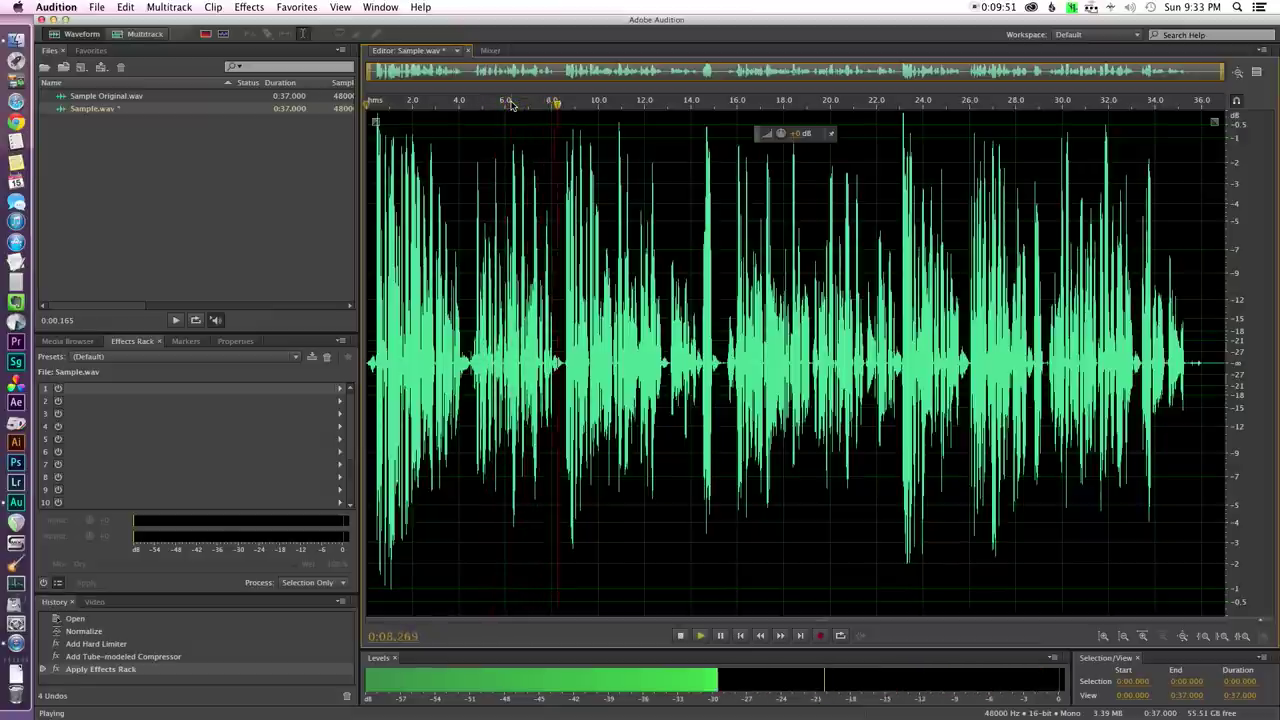
key("space")
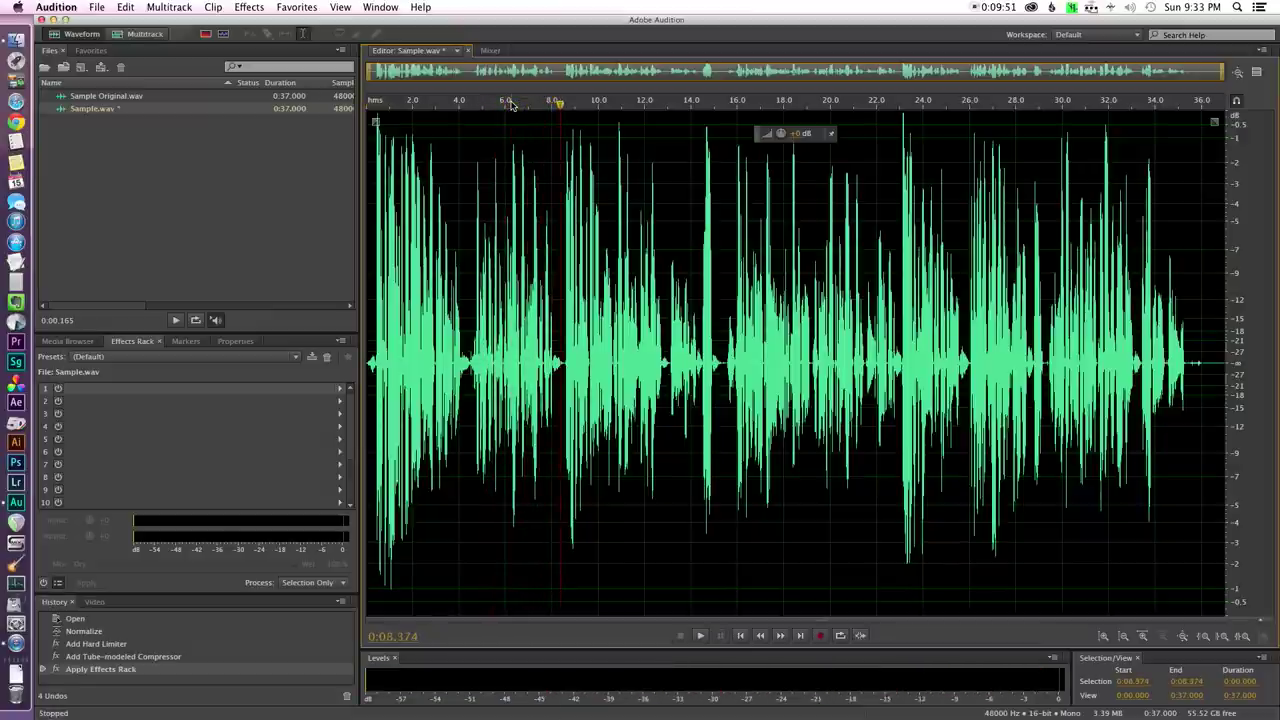
double_click(108, 96)
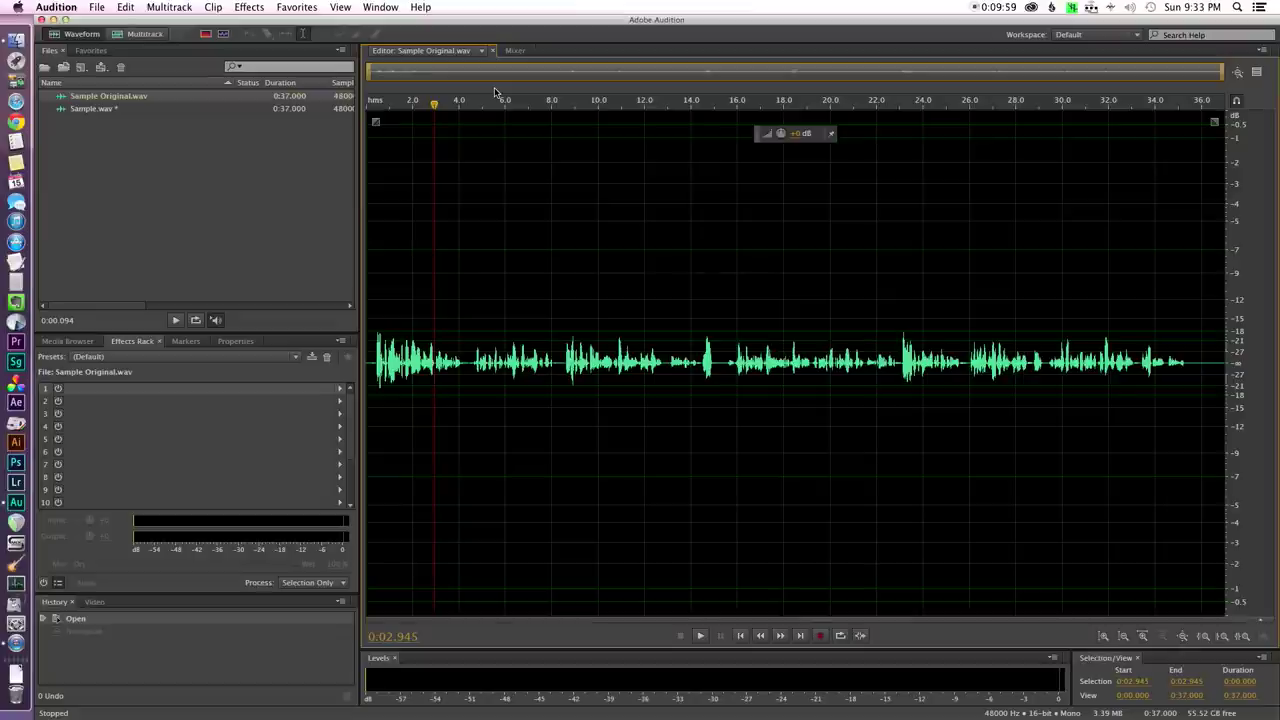
Play the normalized Sample Original.wav from its start, then stop playback.
key("Home")
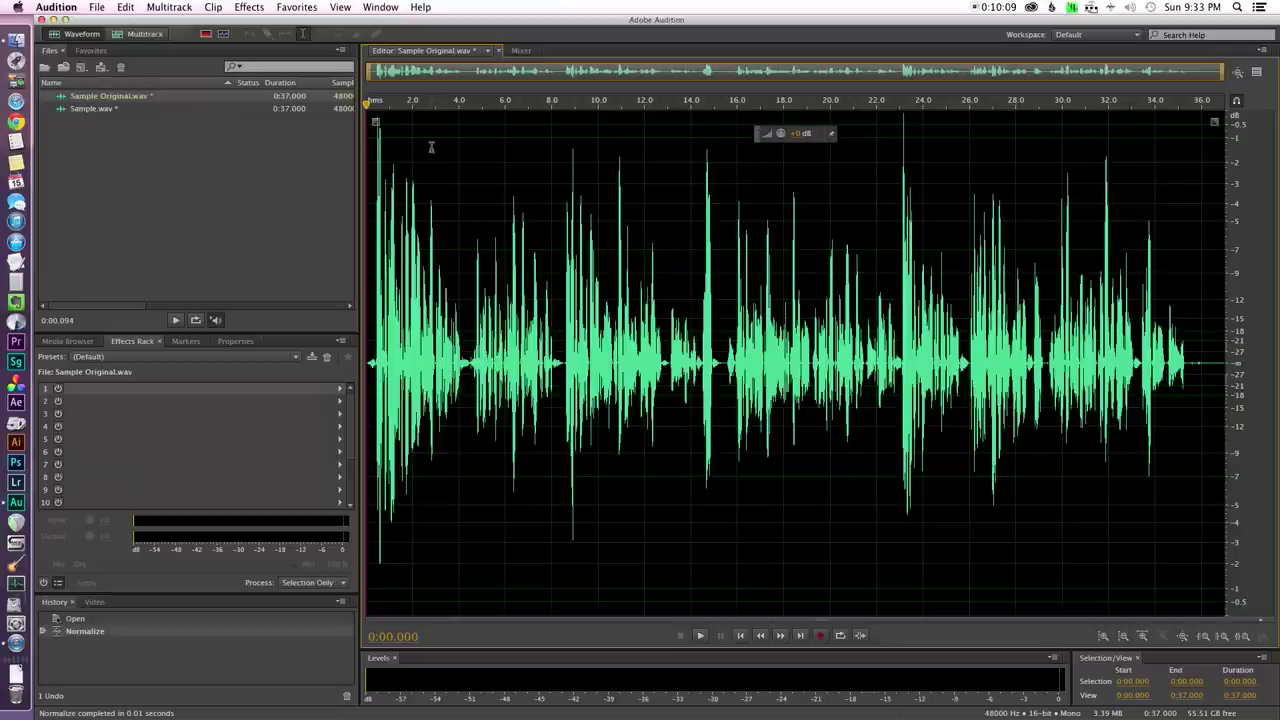
key("space")
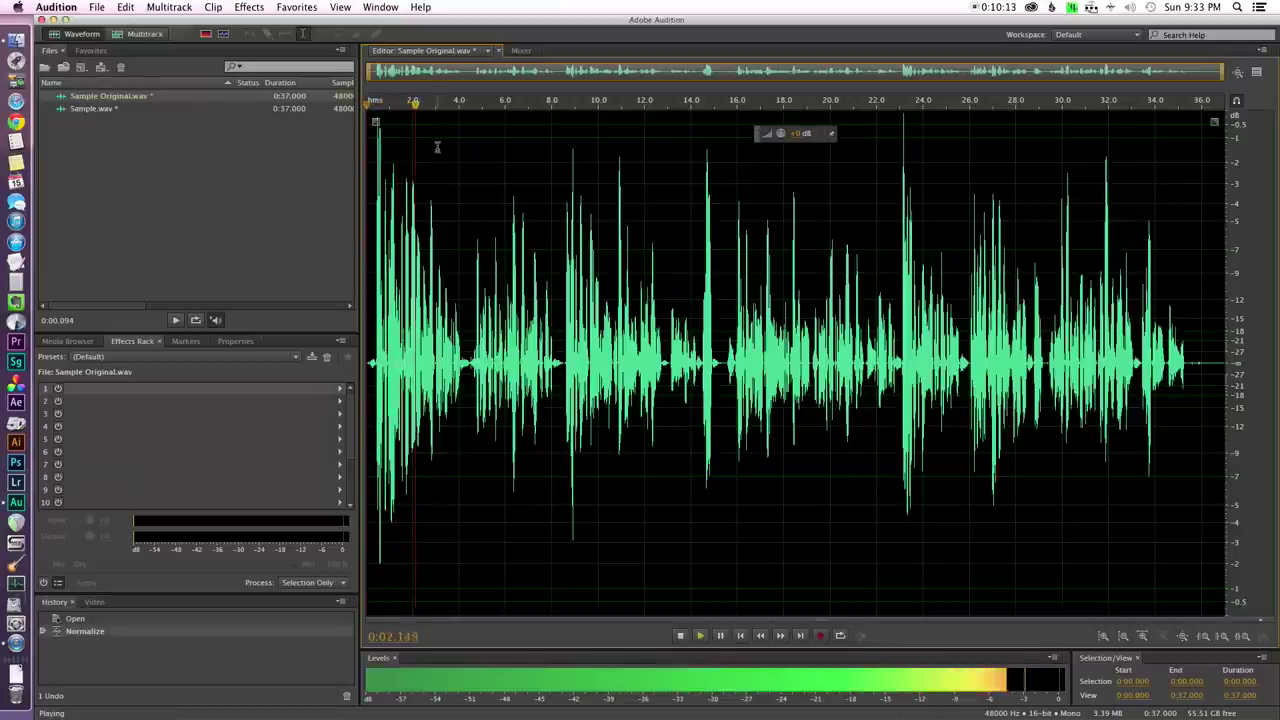
key("space")
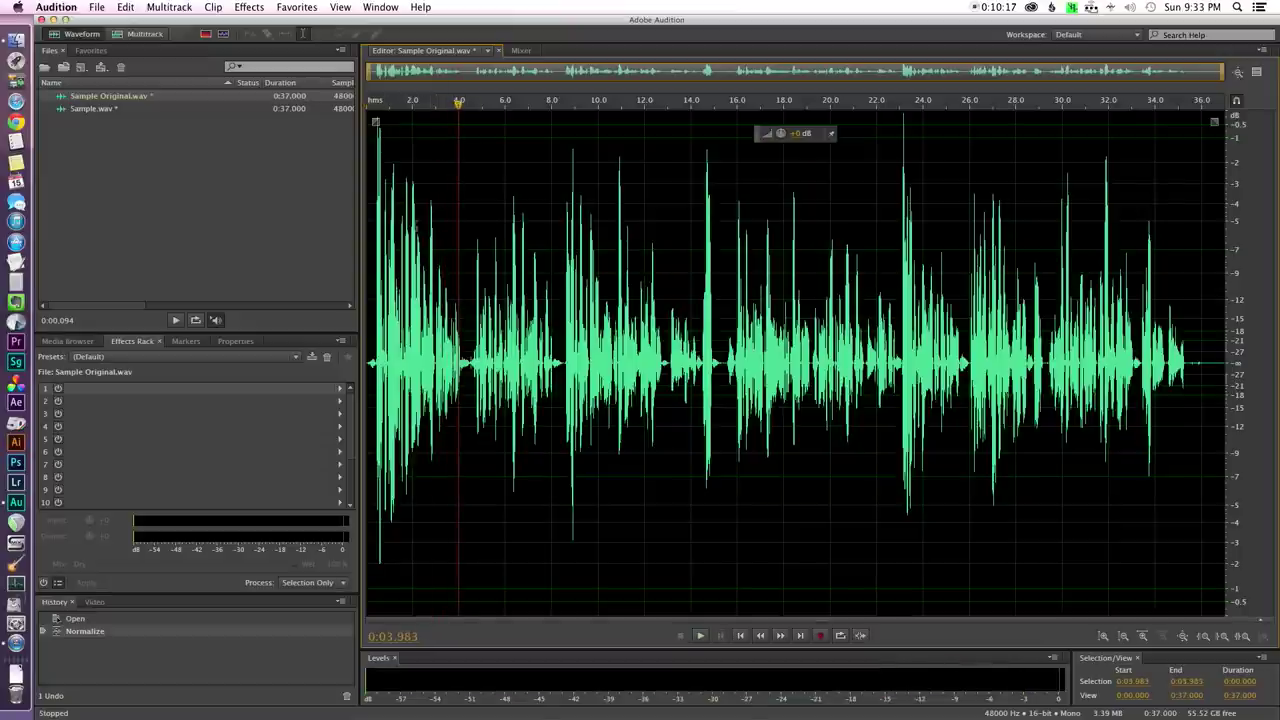
Reopen the processed Sample.wav and play it against the normalized original.
double_click(82, 108)
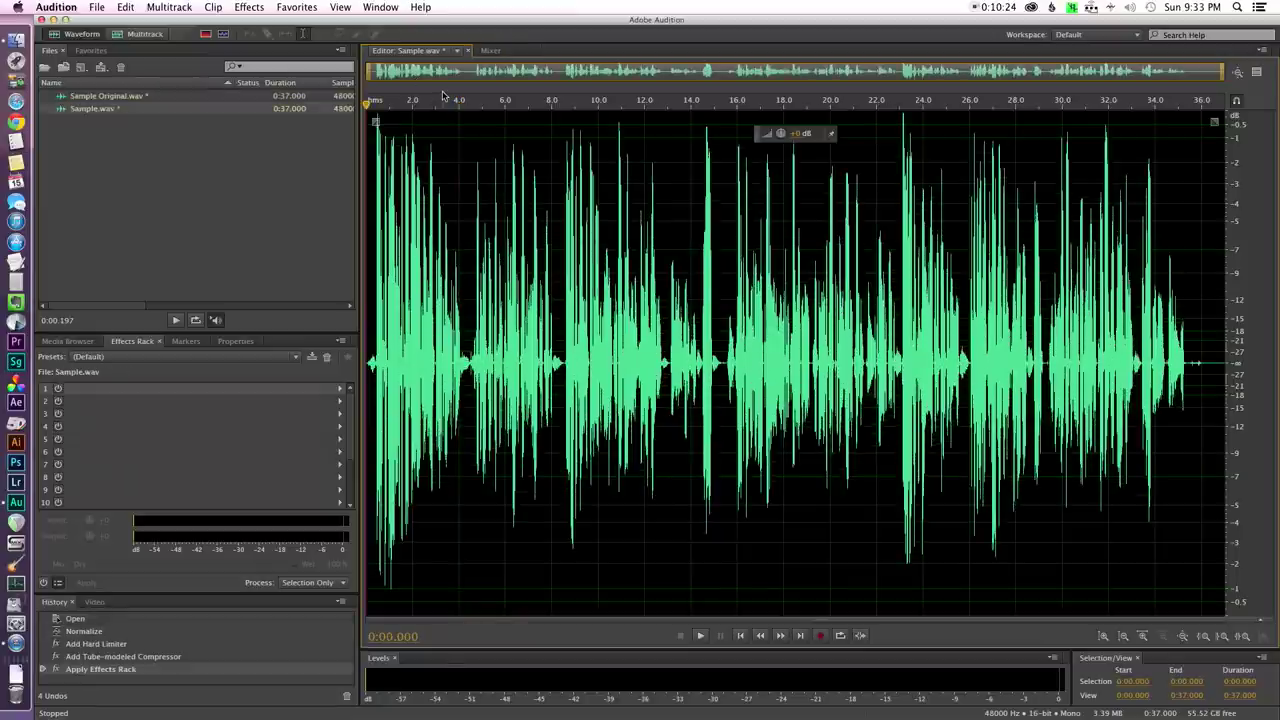
key("space")
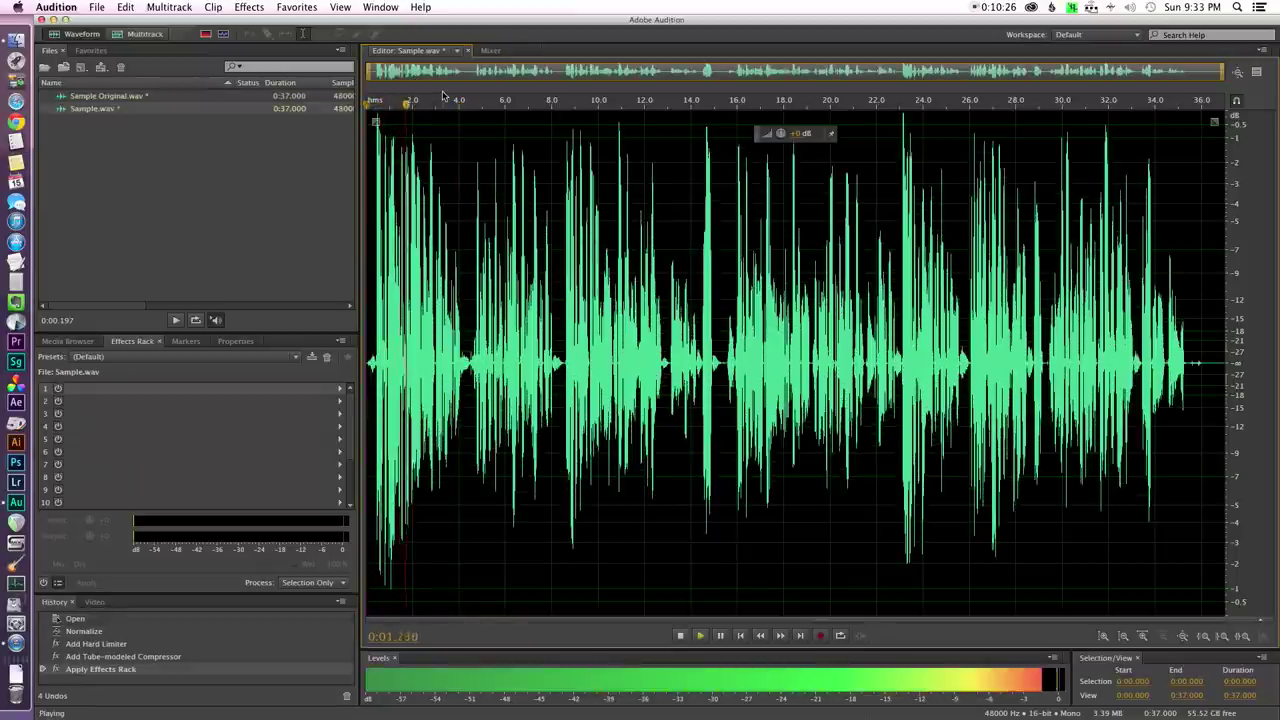